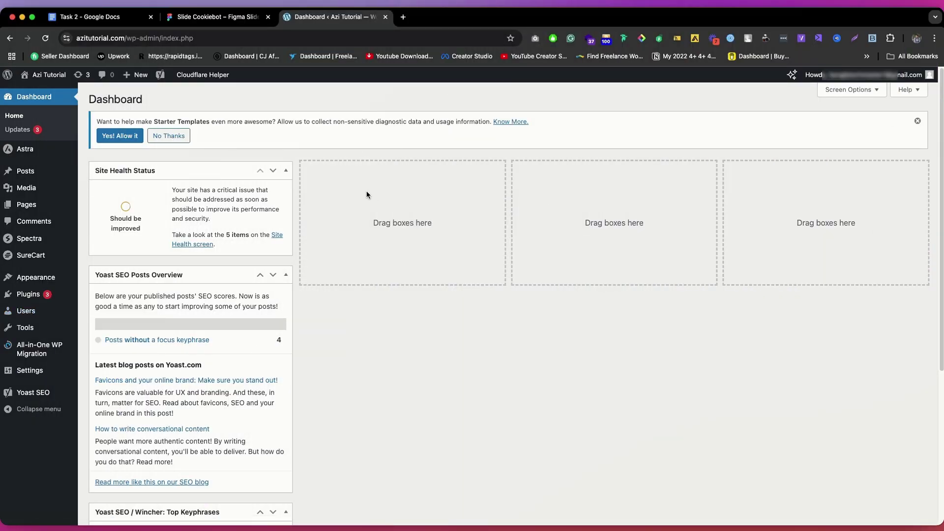
Find the Cookiebot CMP by Usercentrics cookie banner plugin by searching for "cookiebot", and install and activate it
mouse_move(46, 294)
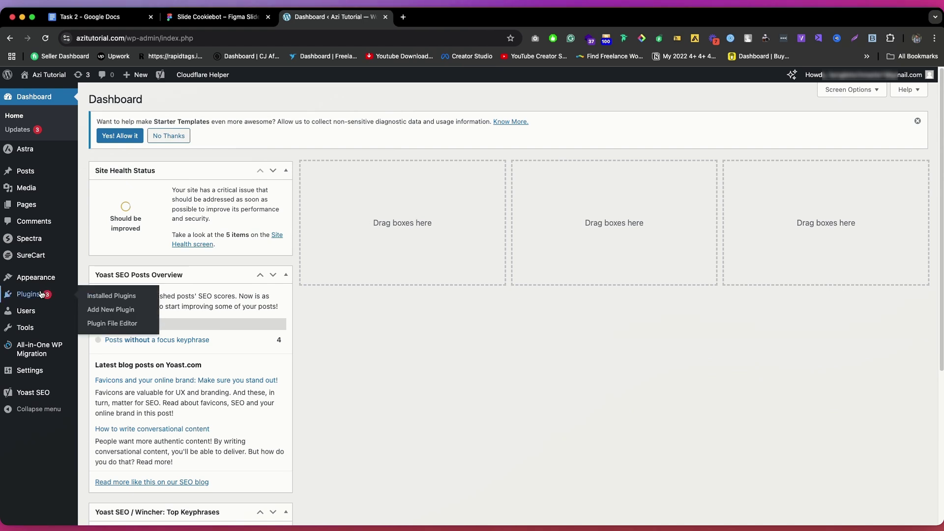
left_click(104, 310)
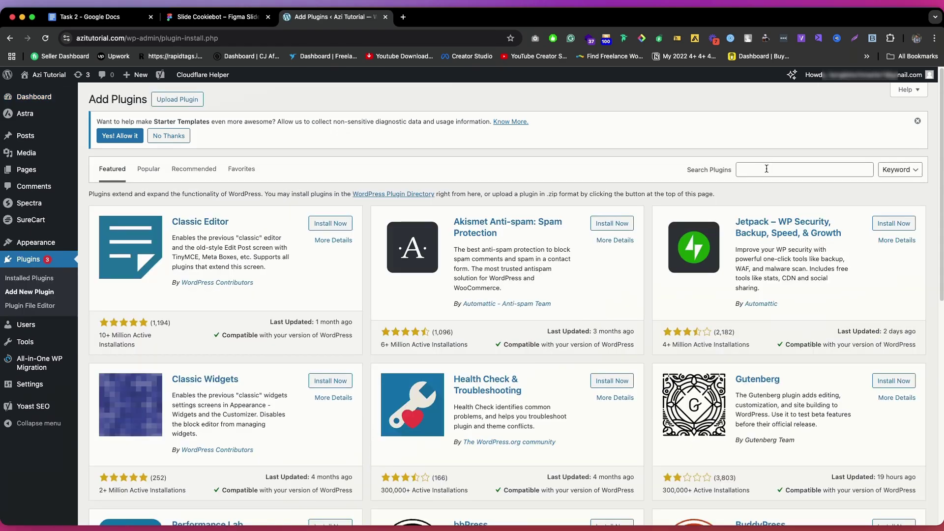
left_click(766, 168)
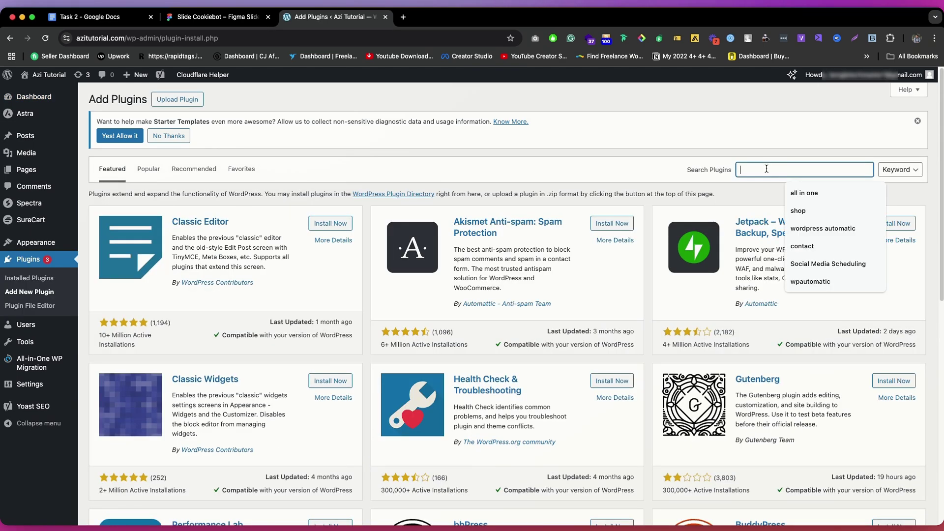
type("cookiebot")
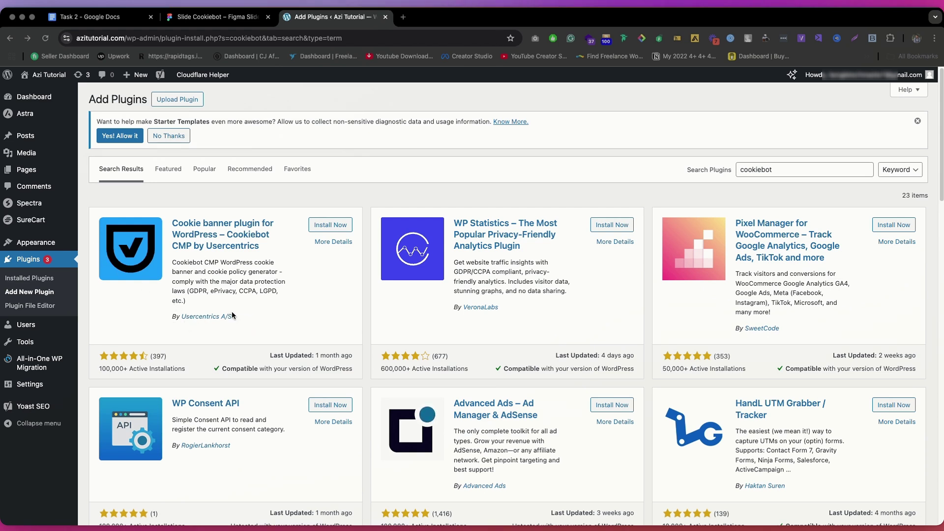
left_click(330, 226)
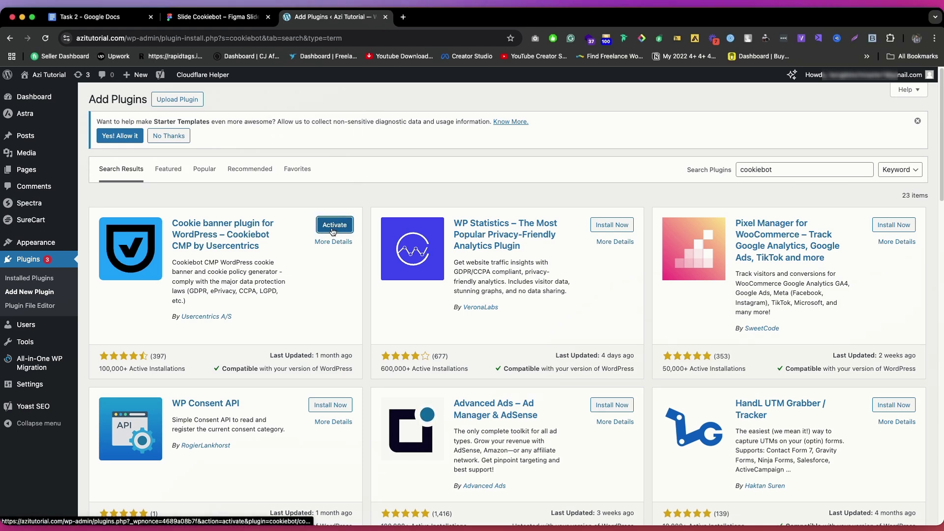
left_click(334, 225)
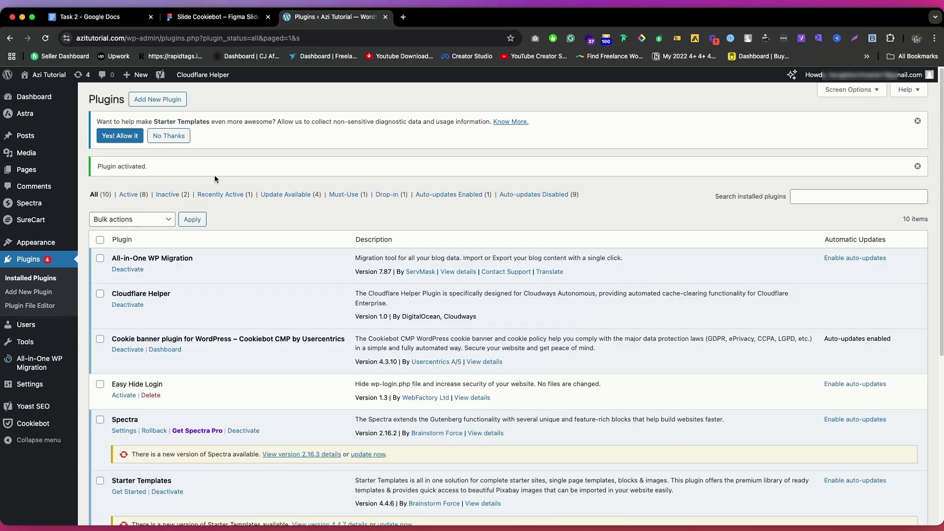
Open the Cookiebot plugin dashboard and start creating a new Cookiebot CMP account
mouse_move(17, 423)
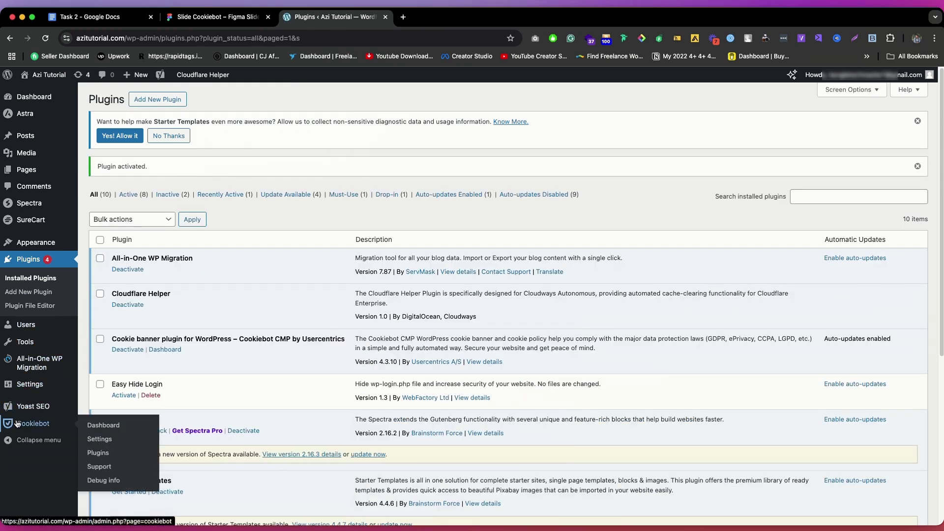
left_click(35, 425)
scroll(545, 238, "down", 1)
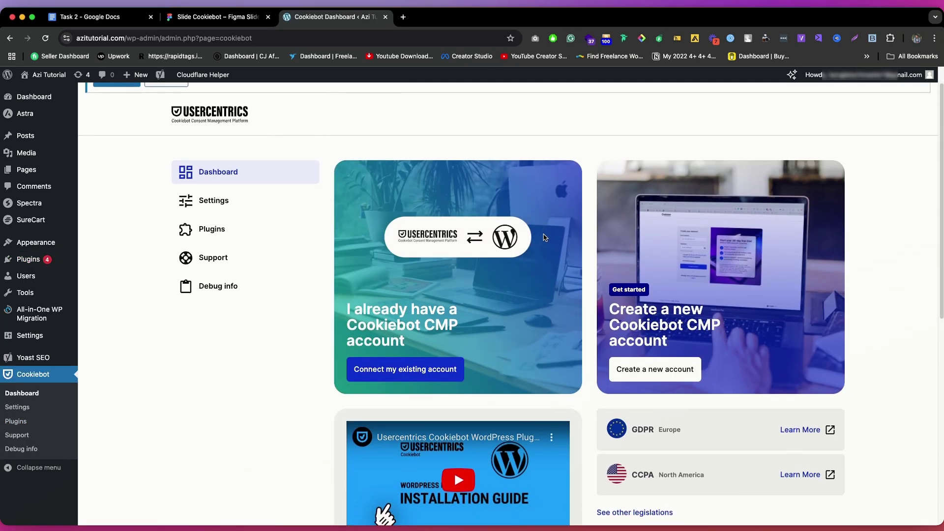
scroll(544, 238, "down", 3)
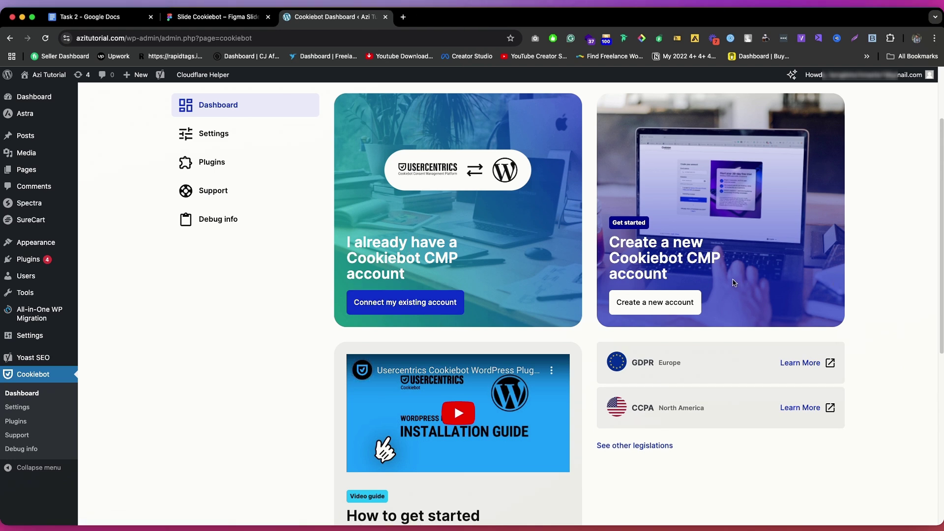
left_click(682, 303)
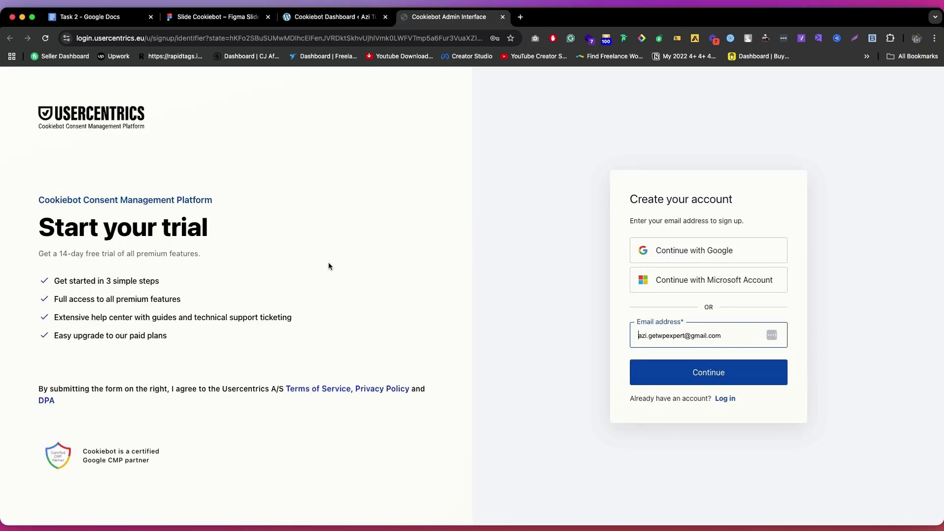
Open the Cookiebot website in a new tab and examine its home page for the free sign-up options
left_click(521, 19)
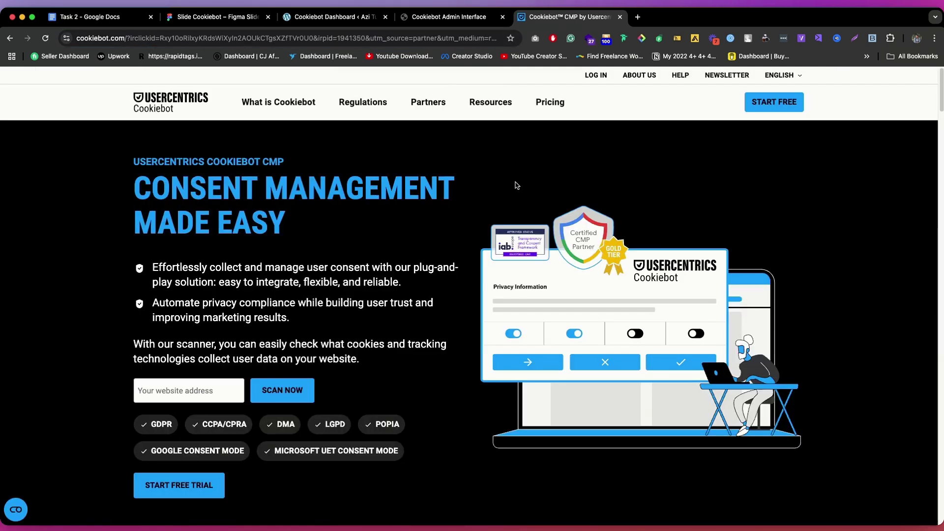
scroll(425, 233, "down", 5)
scroll(421, 221, "up", 5)
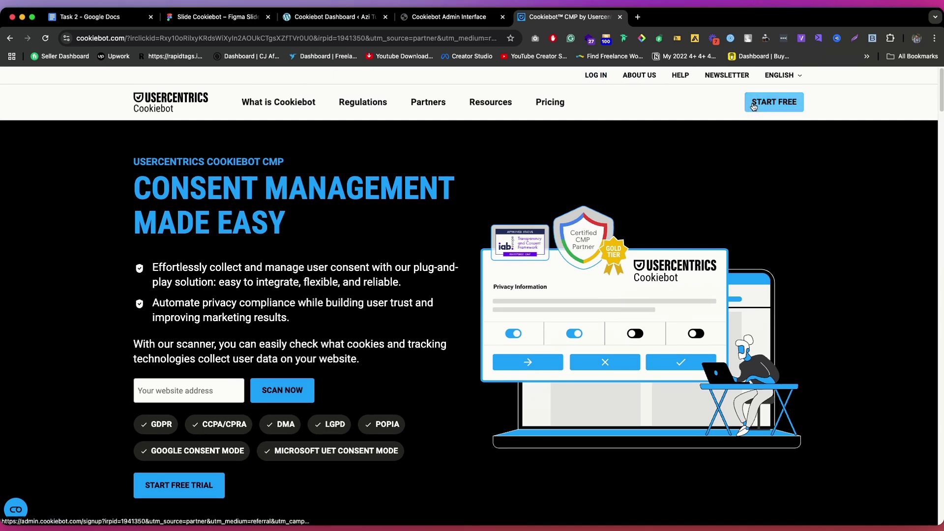
scroll(481, 285, "down", 3)
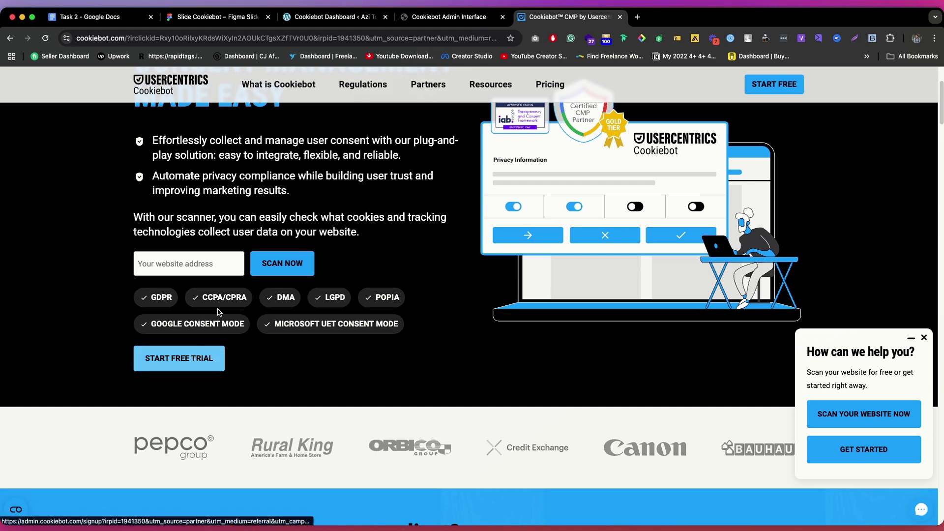
Return to the Cookiebot account creation page, clear the prefilled email address and sign up with Google
left_click(473, 22)
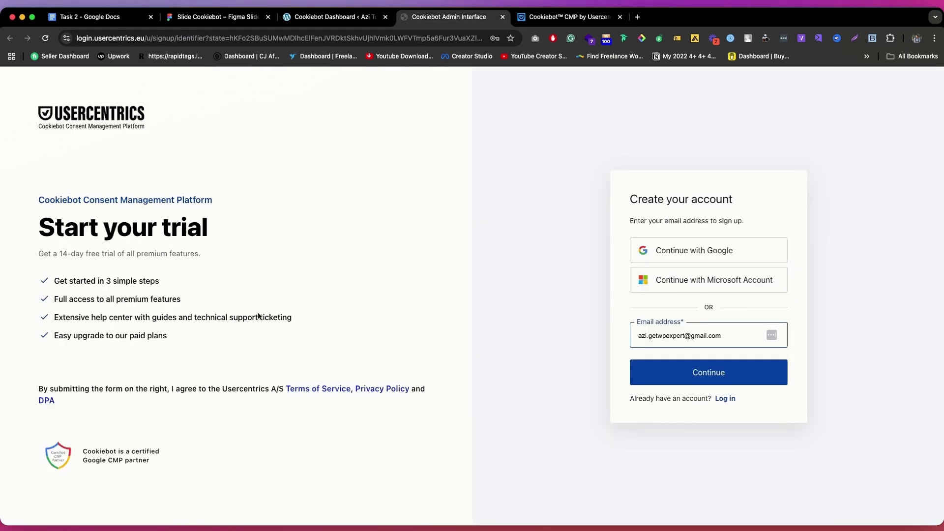
triple_click(694, 334)
key("BackSpace")
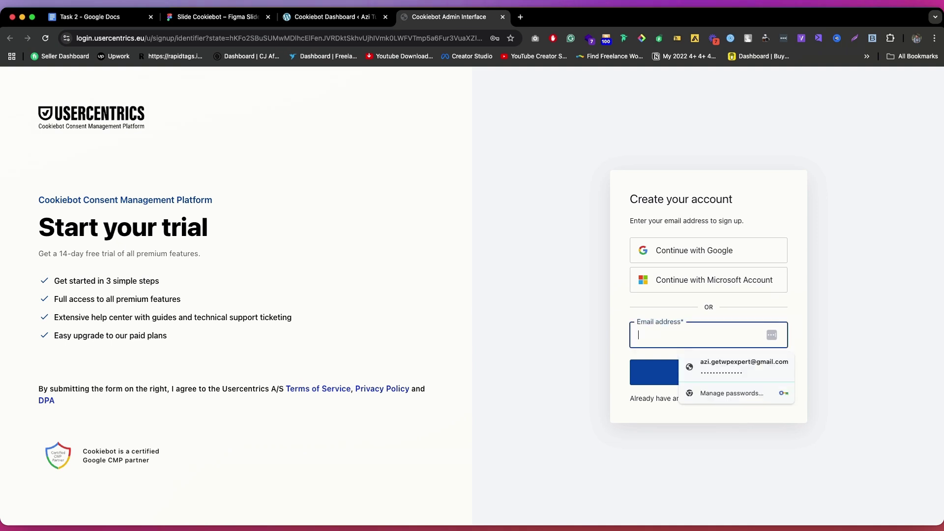
left_click(585, 300)
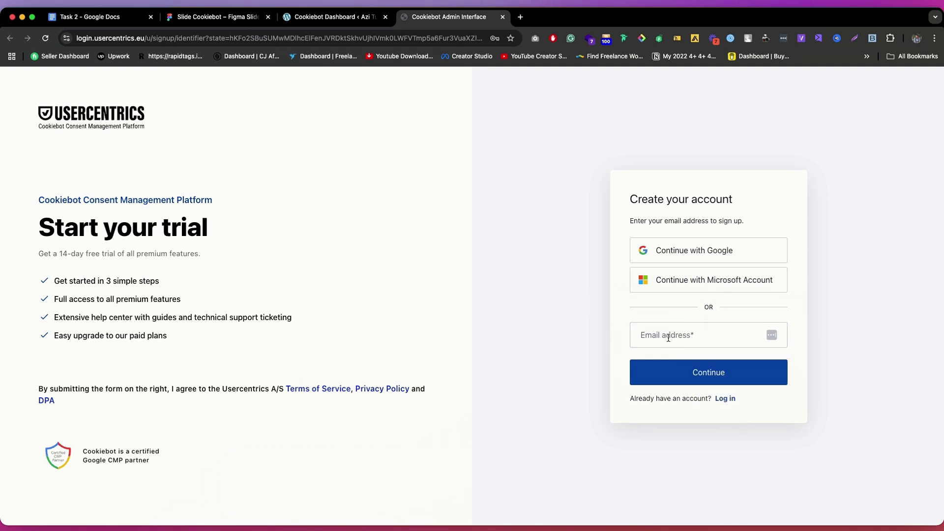
left_click(711, 252)
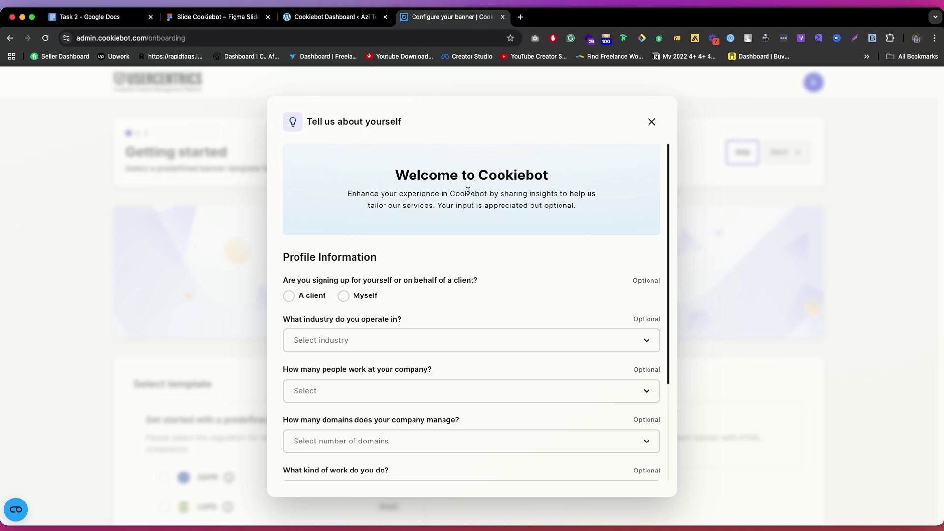
Choose Myself as the party signing up in the profile questionnaire, review the optional questions and leave the questionnaire
scroll(482, 195, "down", 3)
scroll(480, 196, "up", 3)
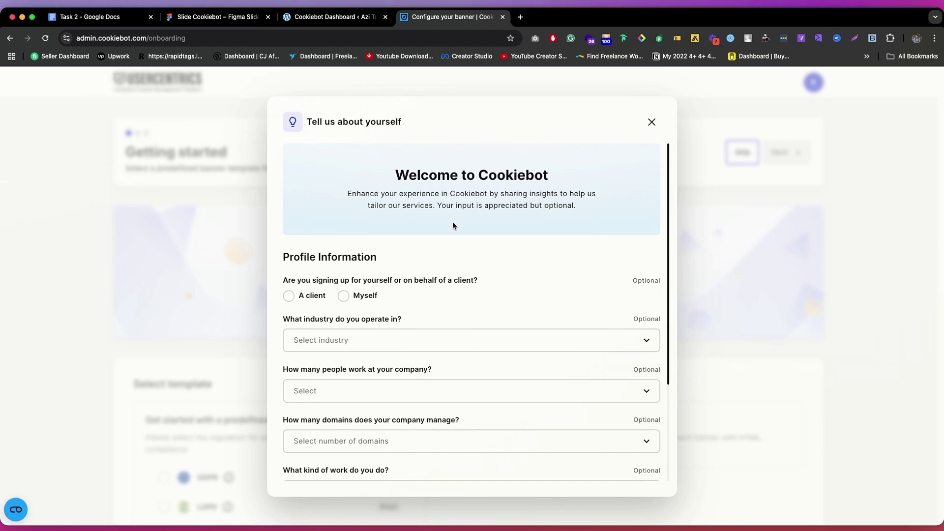
left_click(343, 295)
scroll(388, 297, "down", 1)
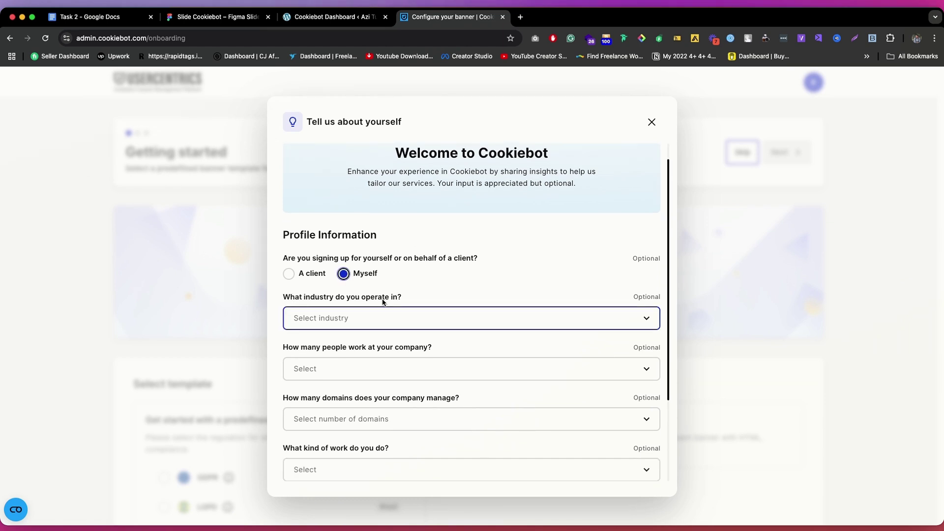
scroll(467, 287, "down", 1)
scroll(480, 268, "down", 4)
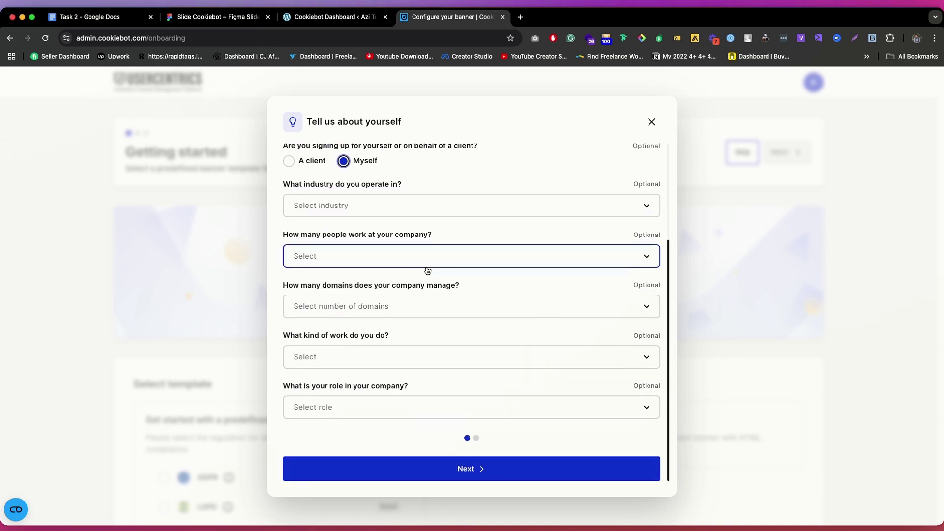
scroll(455, 208, "up", 2)
scroll(462, 205, "up", 4)
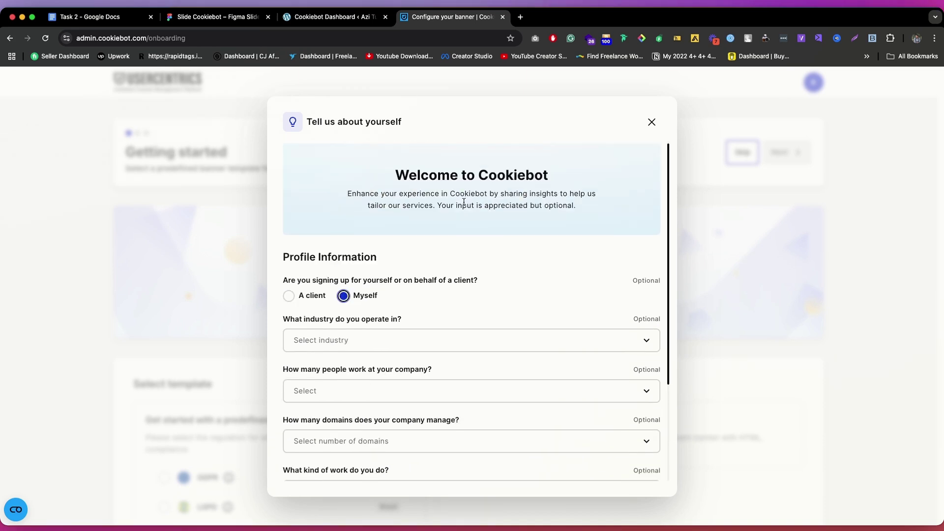
scroll(462, 204, "down", 6)
scroll(423, 199, "up", 1)
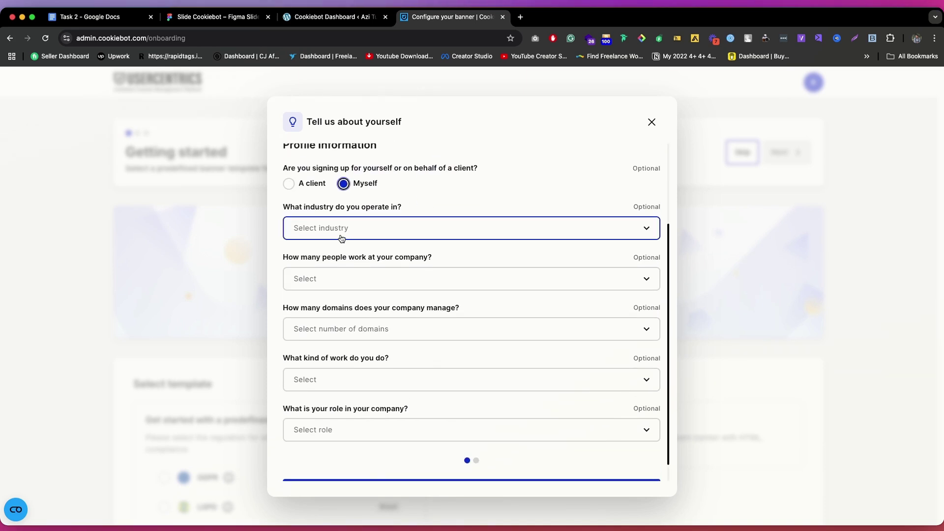
left_click(415, 227)
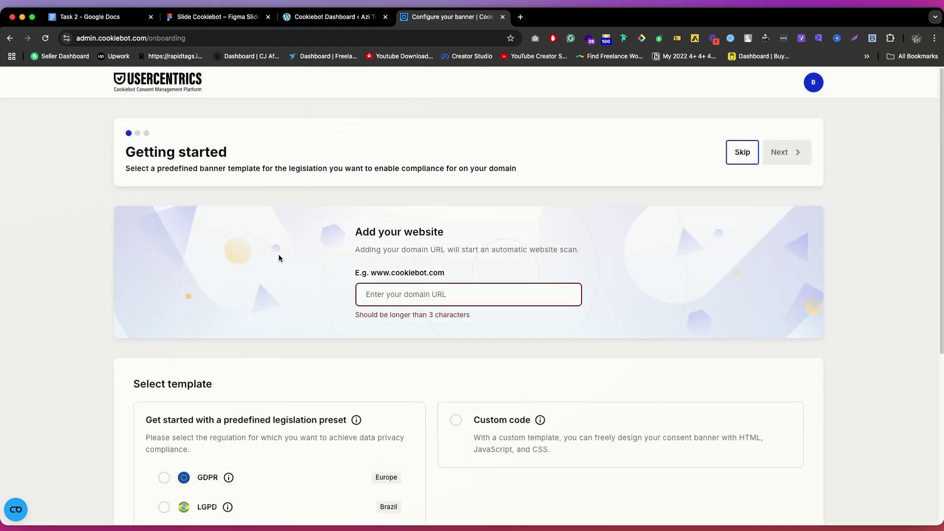
Add azitutorial.com as the website domain URL for the Cookiebot scan
scroll(480, 280, "down", 3)
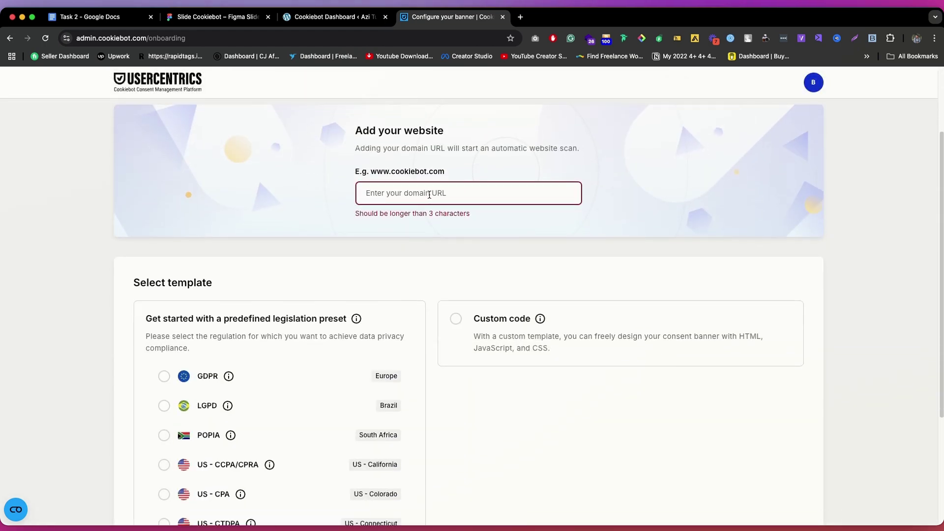
left_click(428, 194)
type("azitutorial.com")
left_click(260, 205)
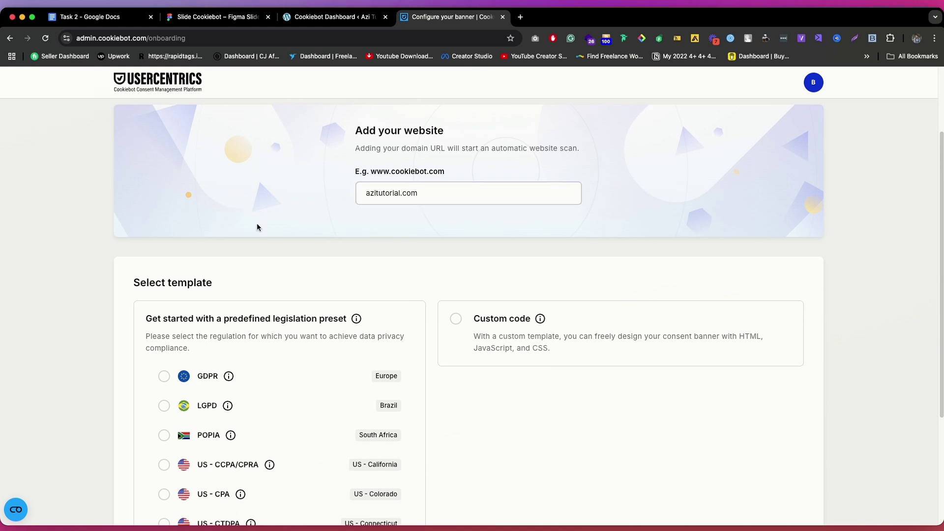
Select the GDPR legislation preset for Europe as the banner template and continue to the banner configuration
scroll(429, 221, "down", 1)
scroll(429, 221, "down", 3)
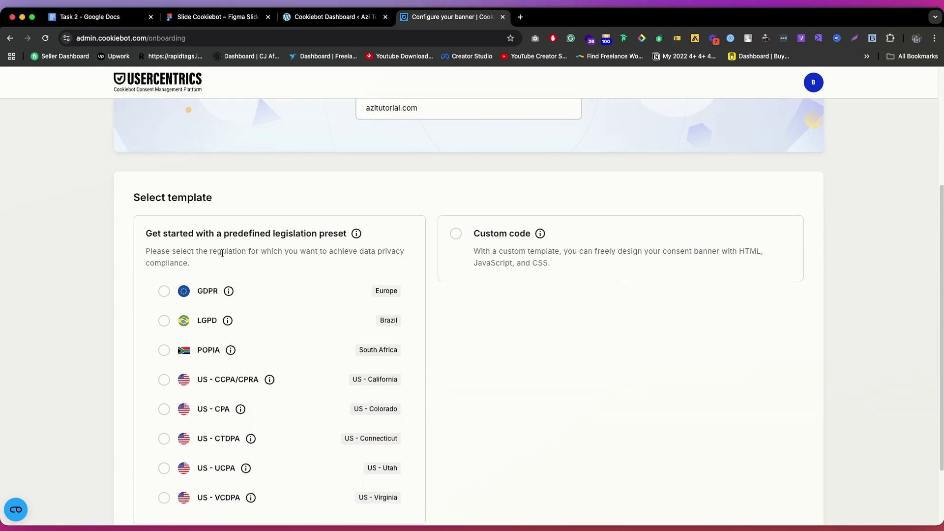
scroll(305, 304, "down", 2)
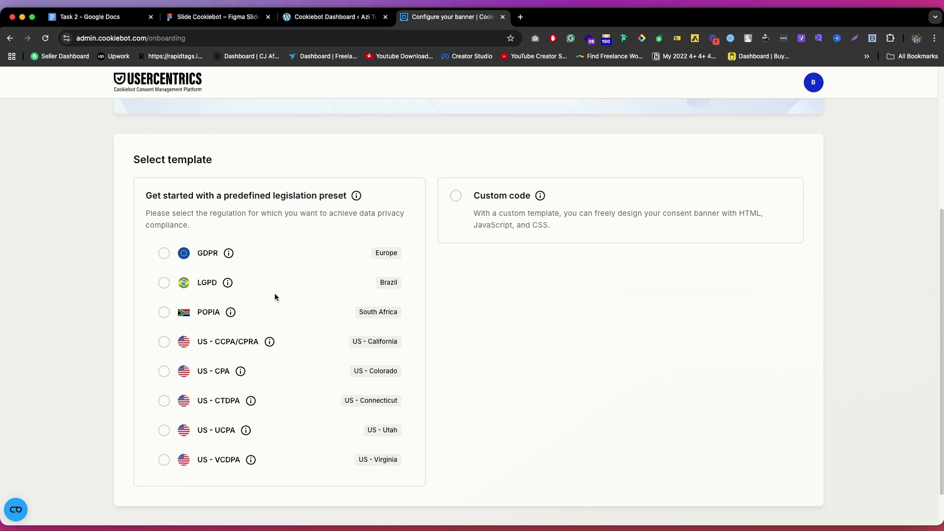
left_click(163, 254)
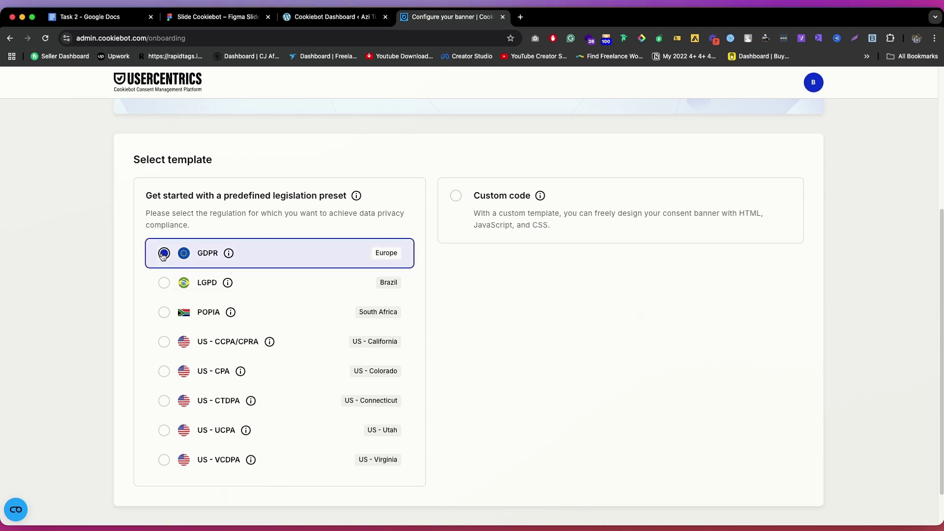
left_click(167, 287)
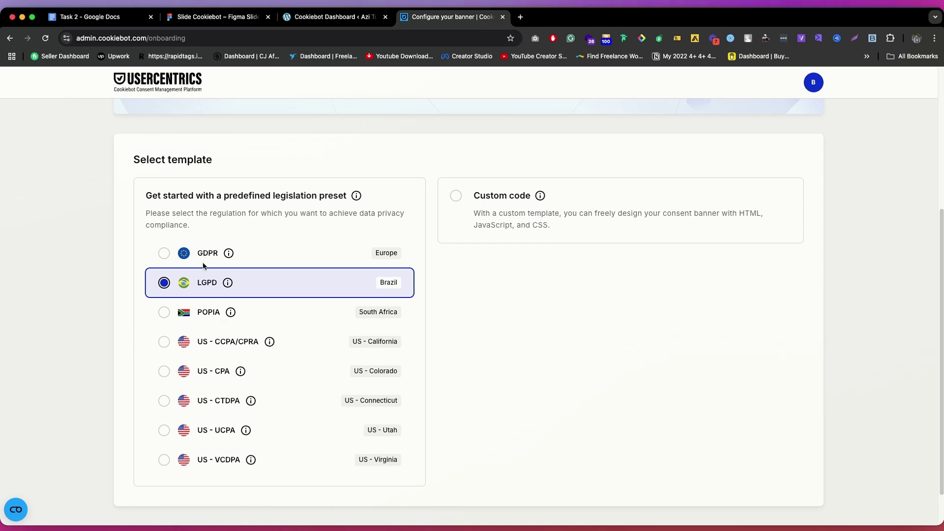
left_click(163, 254)
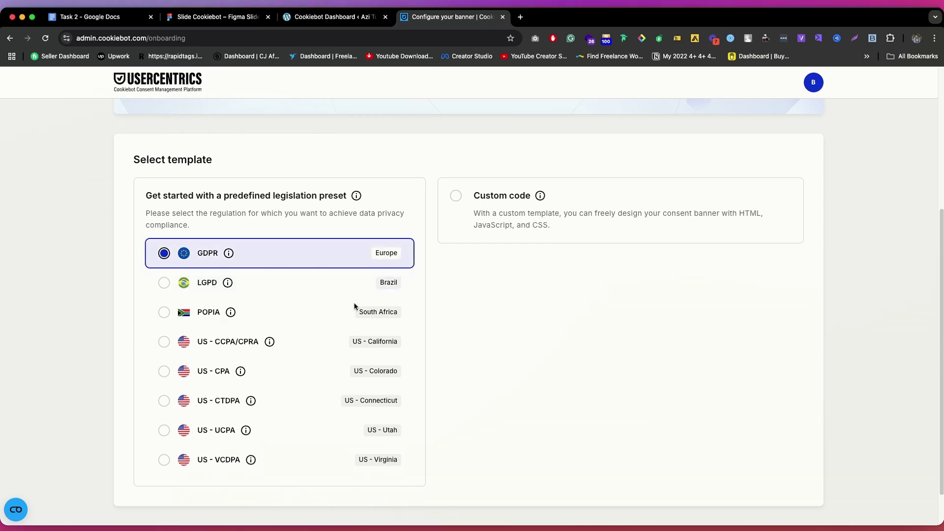
scroll(354, 305, "up", 5)
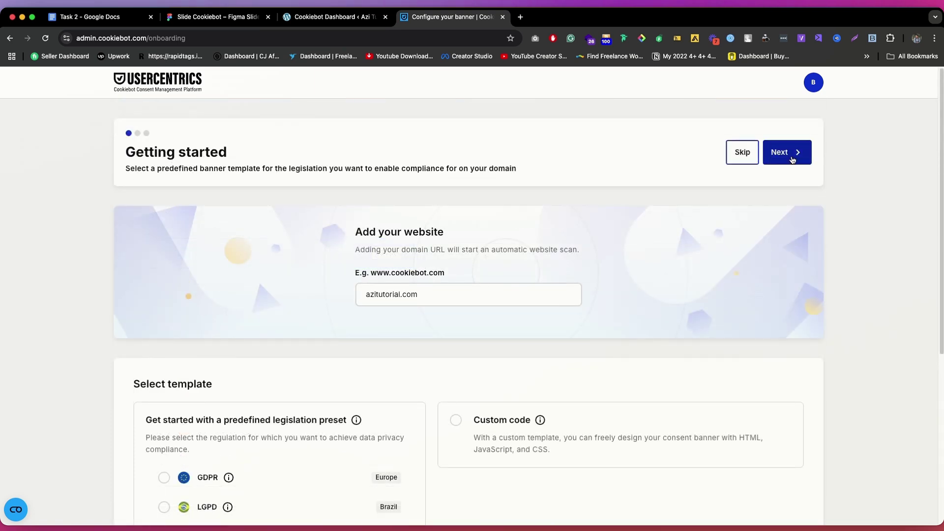
left_click(792, 159)
Compare the Dialog and Bar layouts in the banner preview and set the banner layout to Bar
scroll(264, 213, "down", 3)
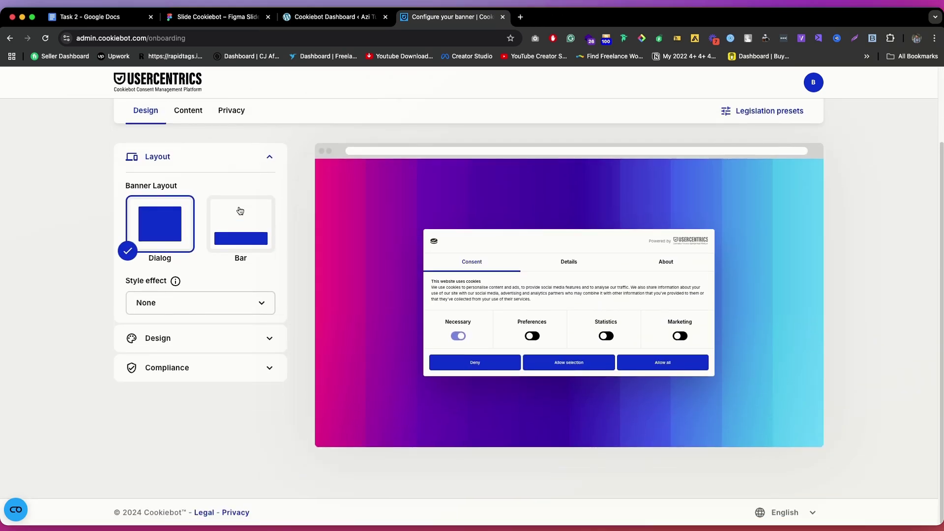
scroll(252, 222, "up", 1)
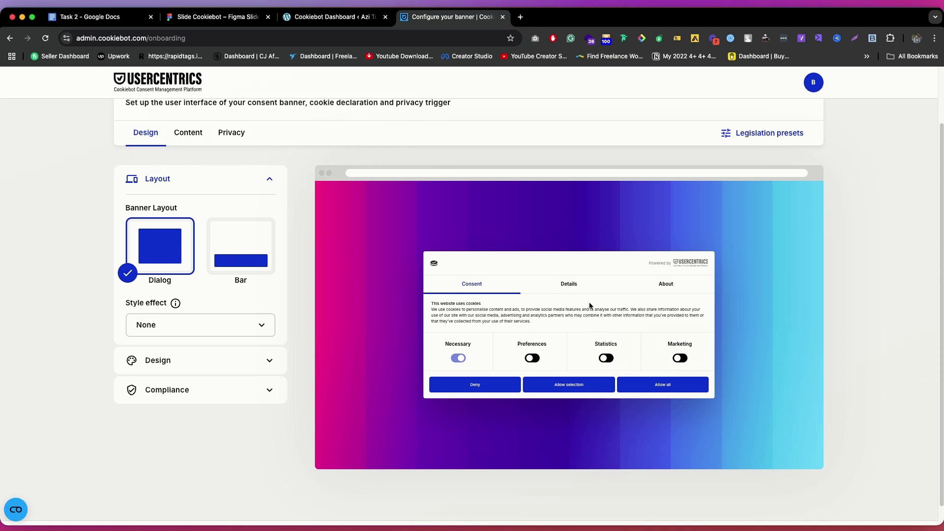
left_click(238, 249)
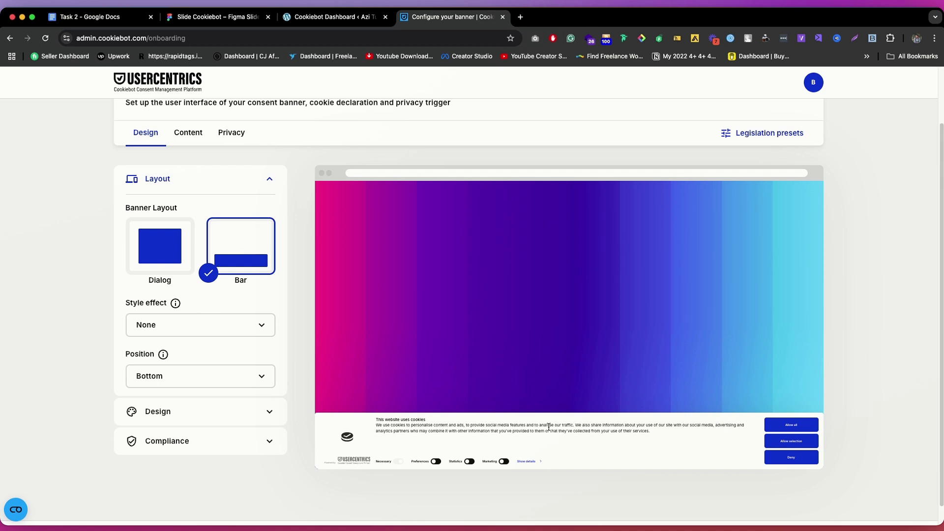
left_click(158, 251)
left_click(229, 254)
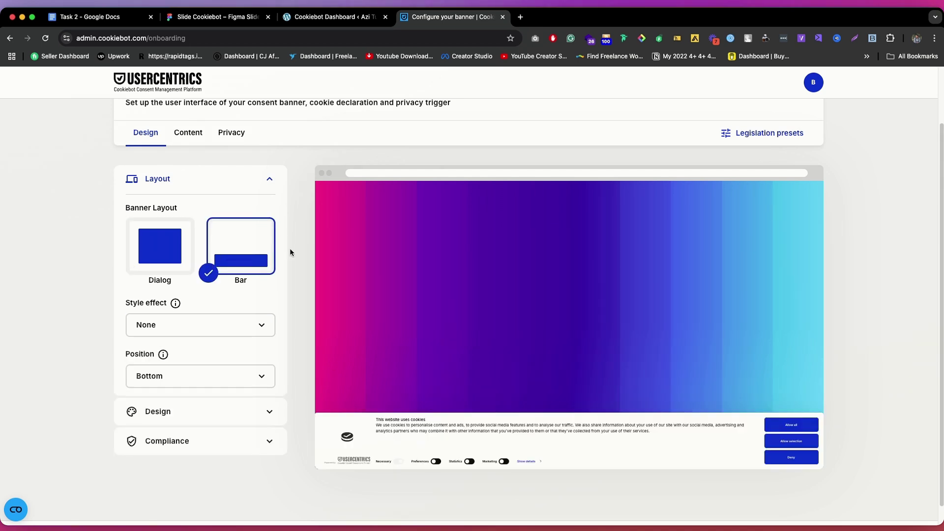
Compare the Top and Bottom banner positions in the preview, ending on Bottom
mouse_move(174, 305)
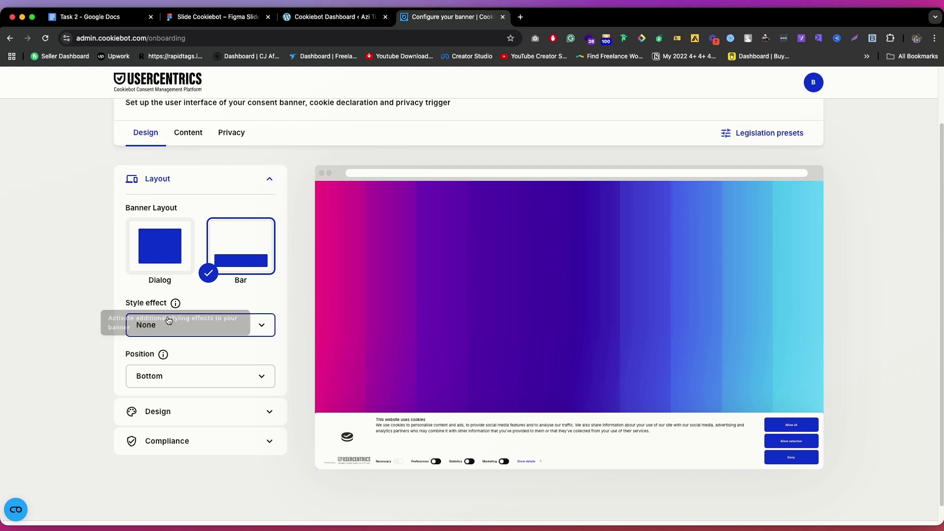
scroll(202, 302, "down", 1)
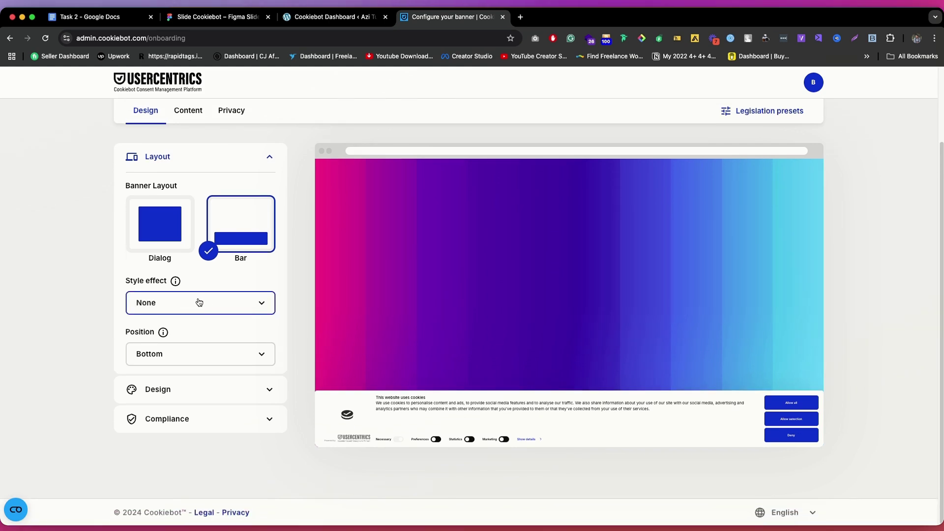
left_click(168, 356)
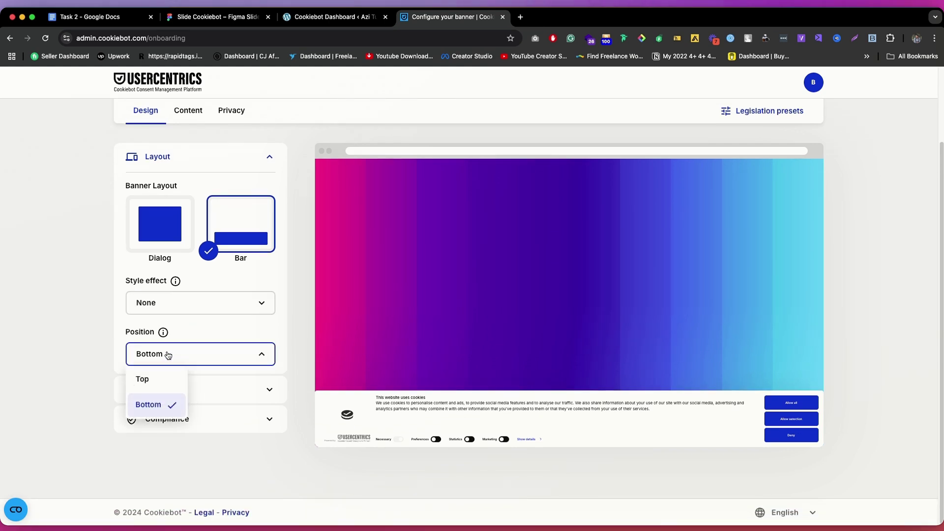
left_click(163, 379)
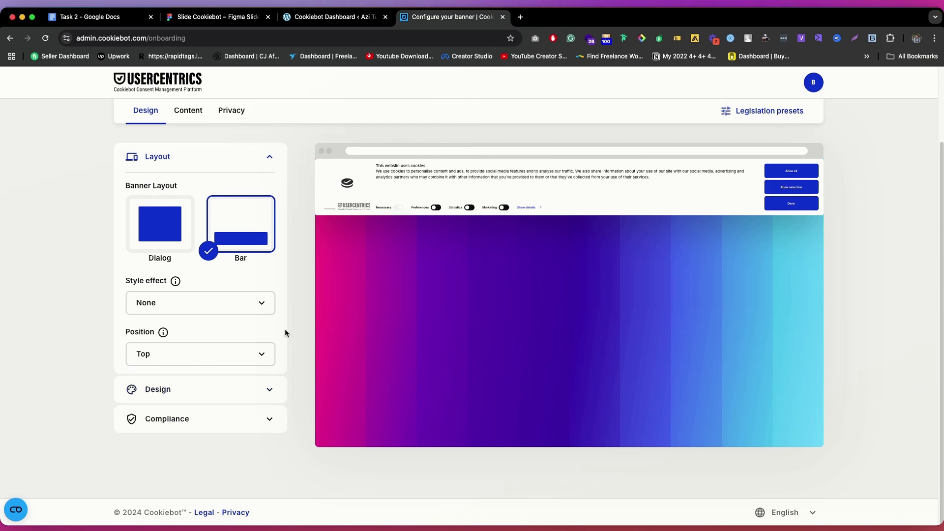
left_click(213, 357)
left_click(155, 401)
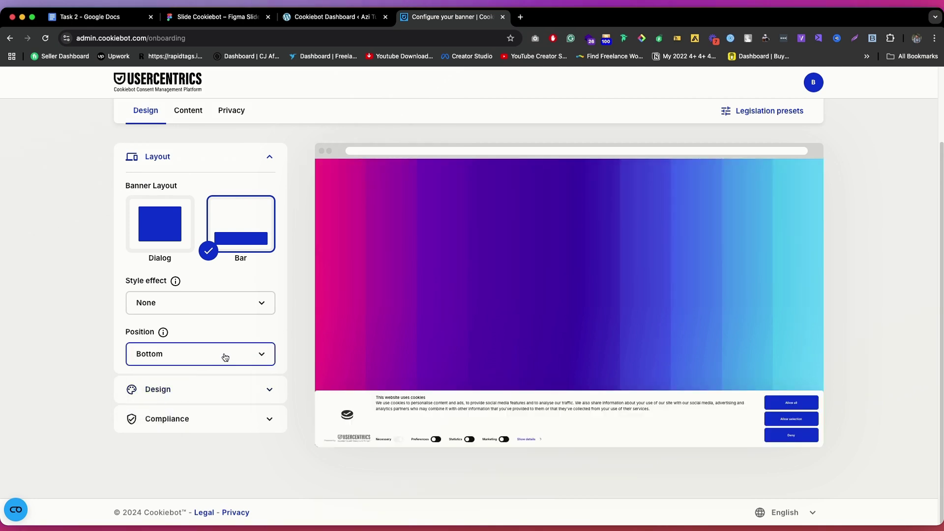
Preview the Dark theme in the banner's Design settings and set the theme to Custom
left_click(212, 391)
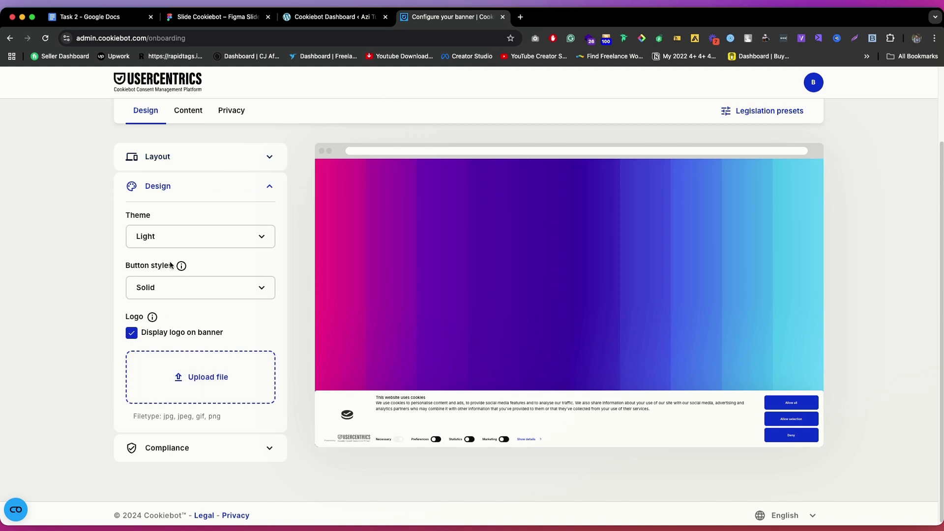
left_click(144, 231)
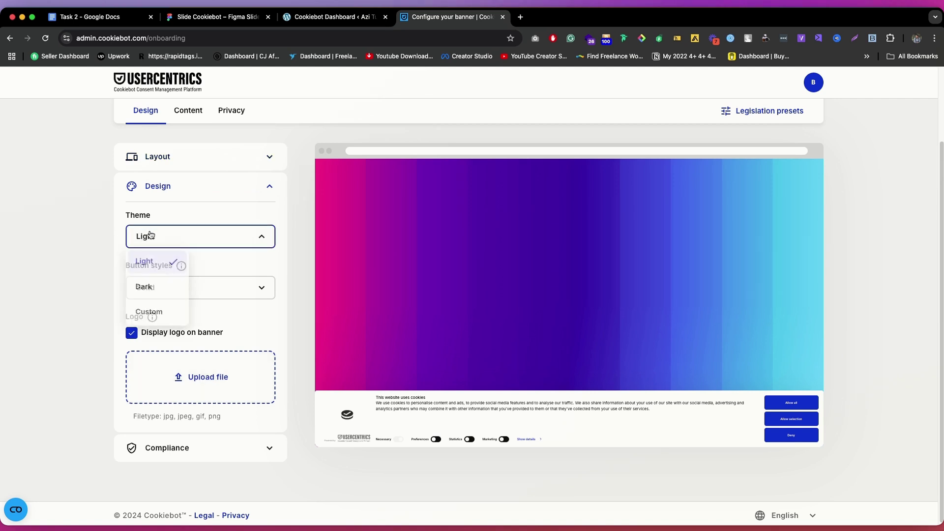
left_click(145, 287)
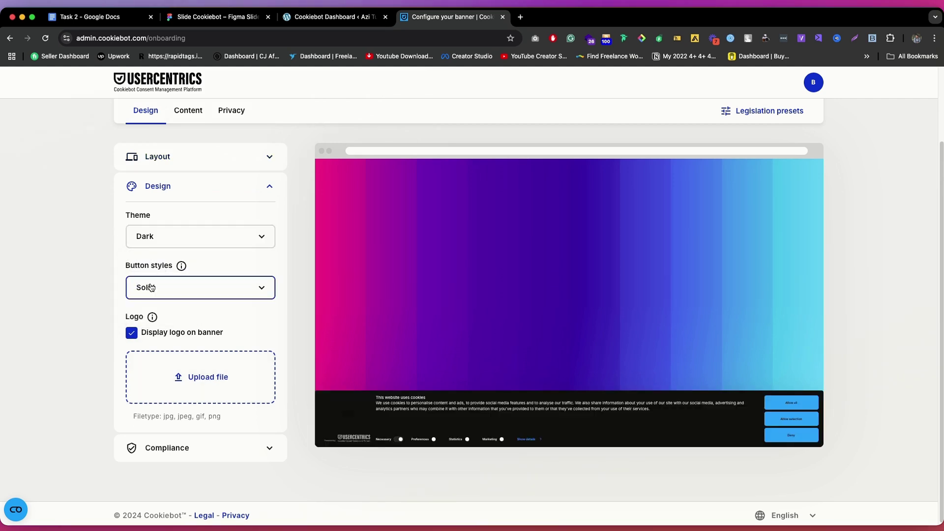
left_click(150, 288)
left_click(169, 238)
left_click(150, 313)
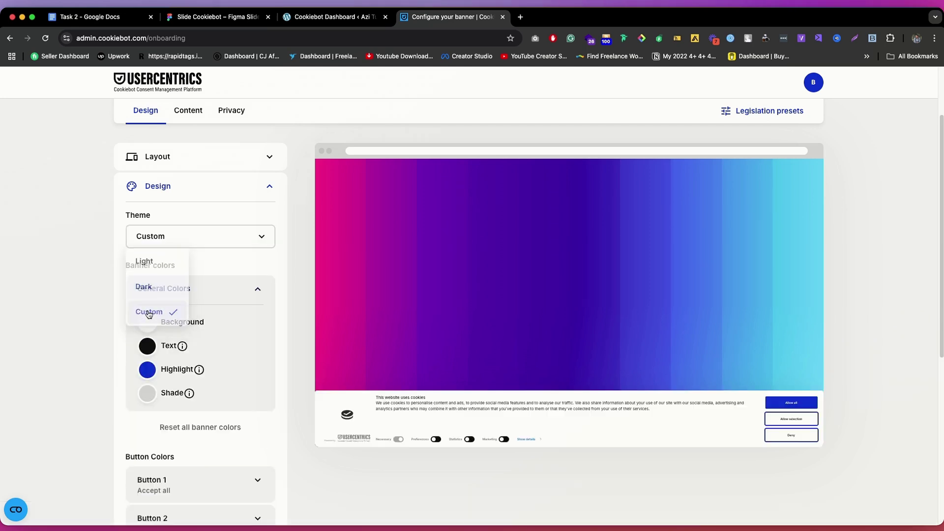
Examine the Custom theme's general banner colors, the color sections for the three buttons, and the logo options
scroll(166, 336, "down", 3)
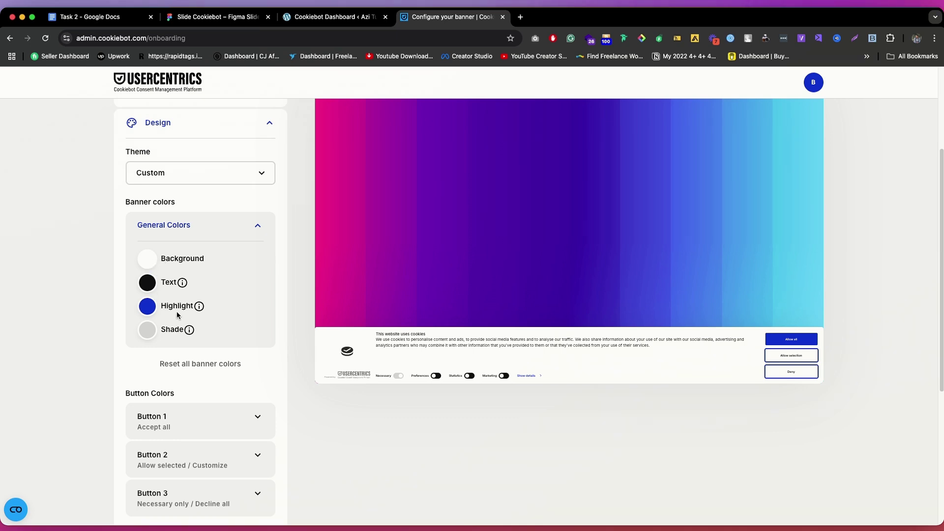
scroll(178, 315, "down", 2)
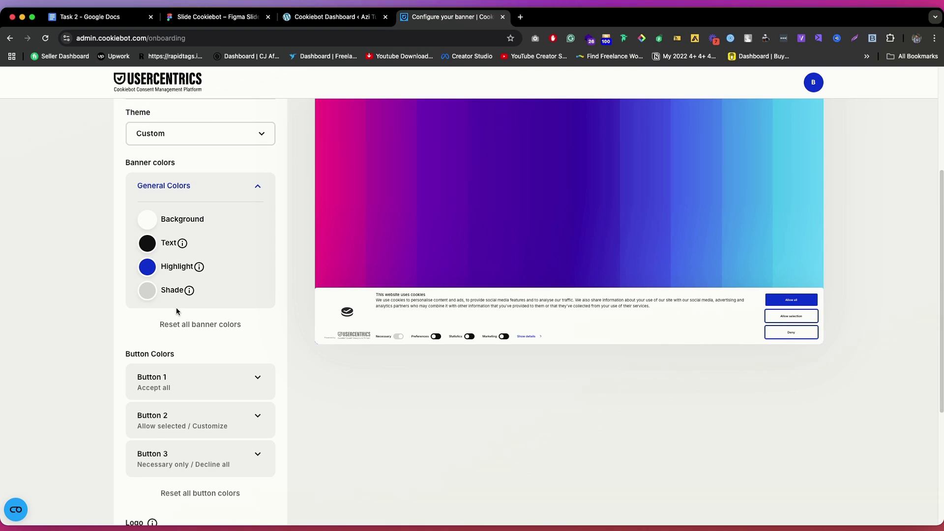
scroll(192, 280, "down", 5)
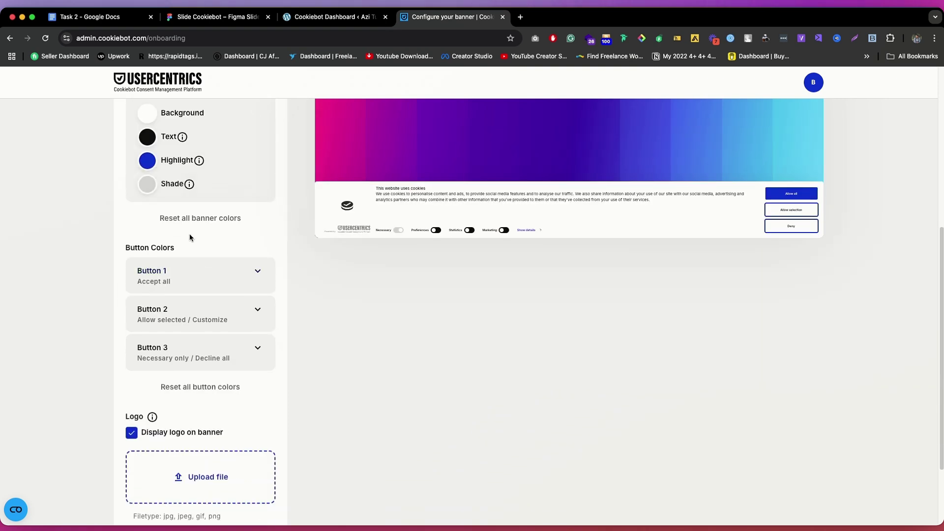
scroll(189, 235, "up", 2)
scroll(200, 276, "down", 1)
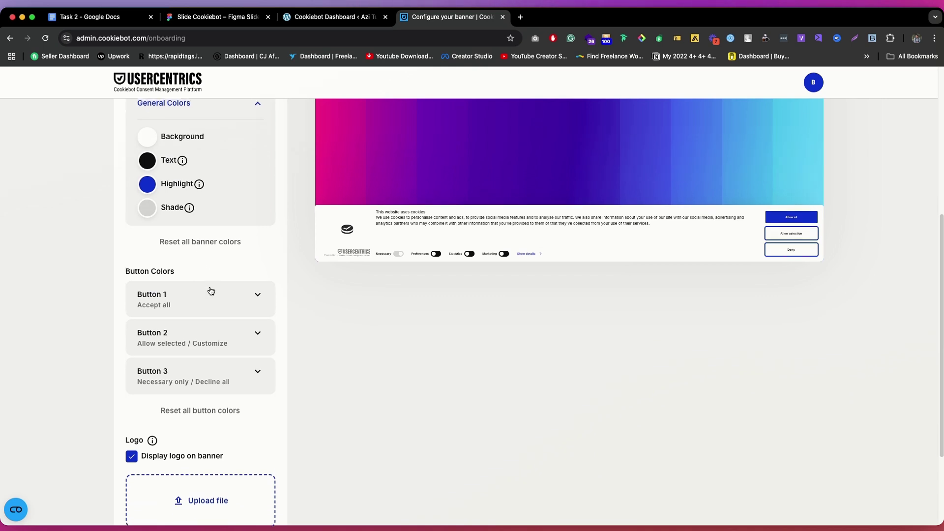
scroll(202, 243, "up", 1)
scroll(199, 250, "up", 1)
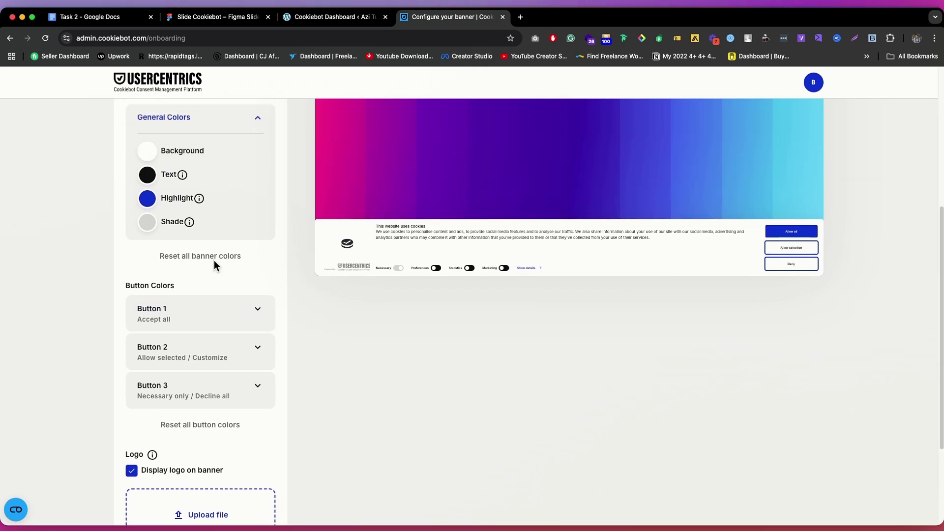
scroll(232, 290, "down", 1)
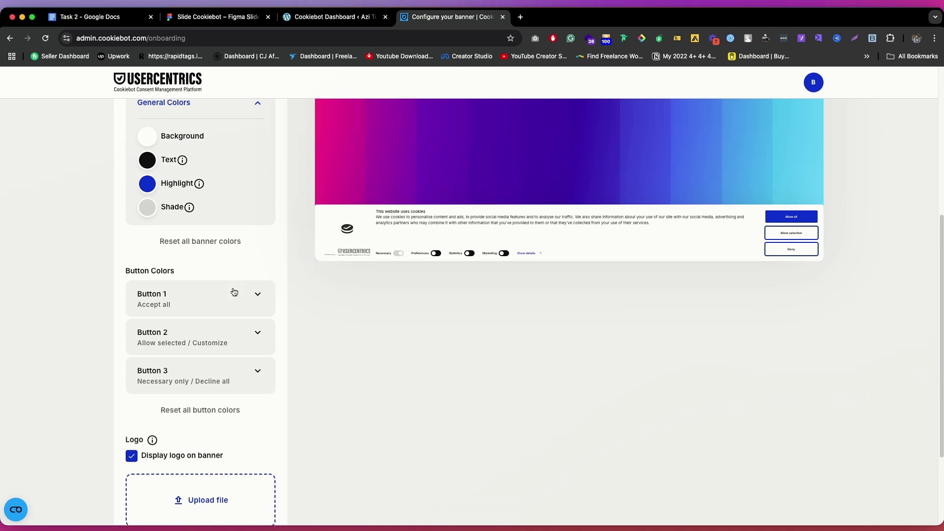
scroll(157, 288, "down", 1)
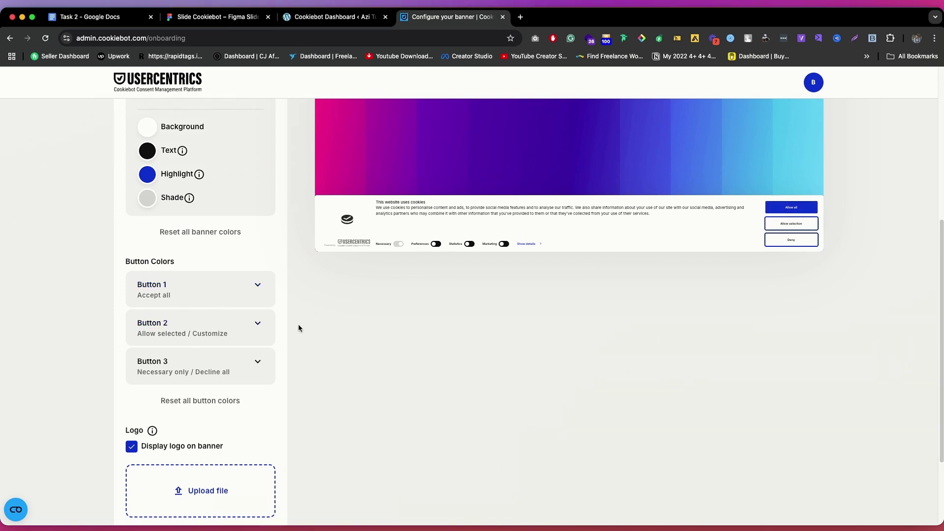
left_click(223, 364)
left_click(225, 363)
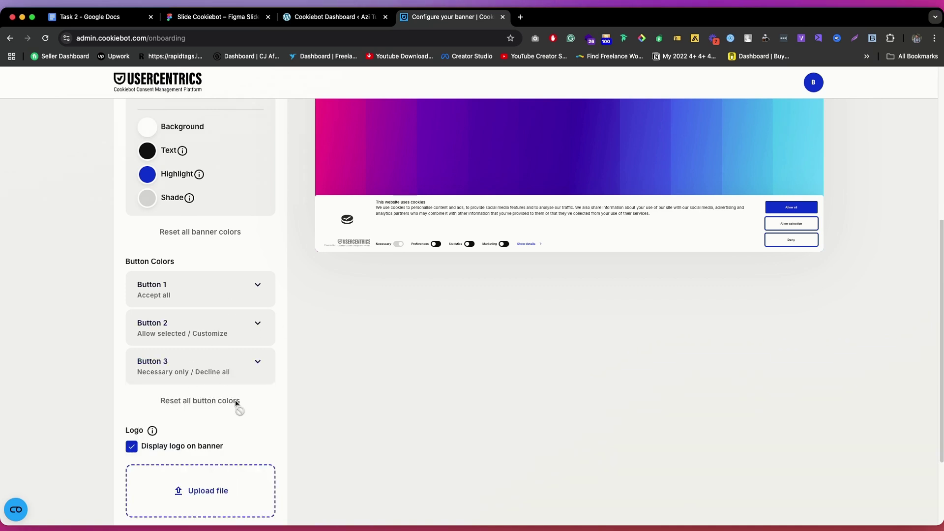
scroll(222, 401, "down", 3)
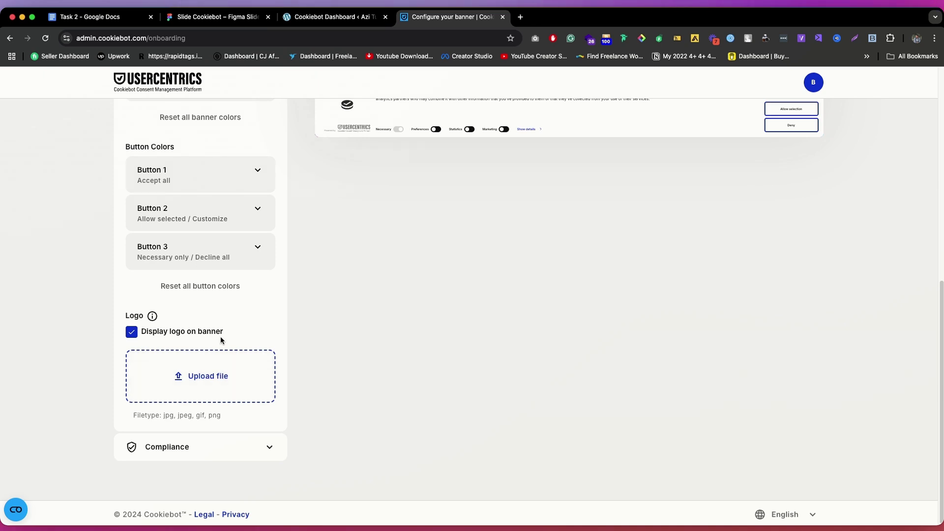
scroll(310, 296, "up", 4)
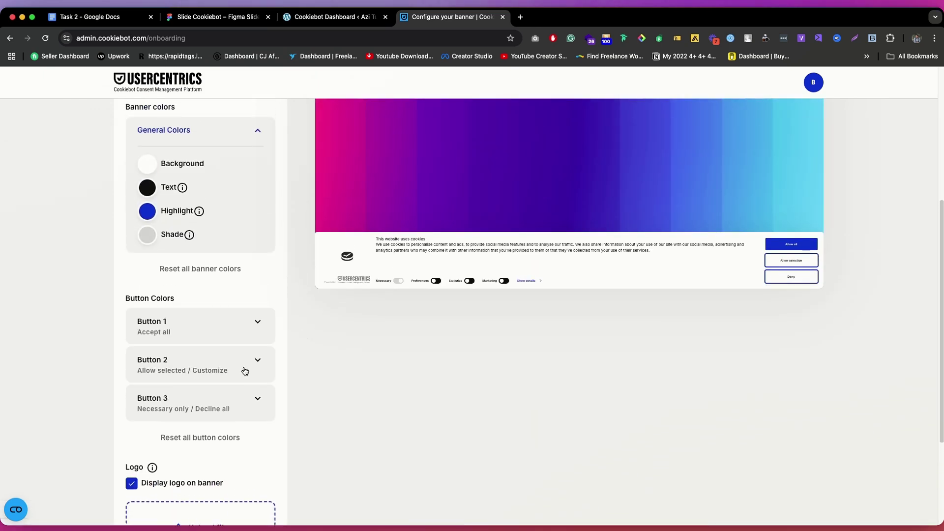
Turn the logo display on the banner off and back on, and view the logo upload area
left_click(133, 486)
scroll(183, 449, "down", 1)
left_click(133, 460)
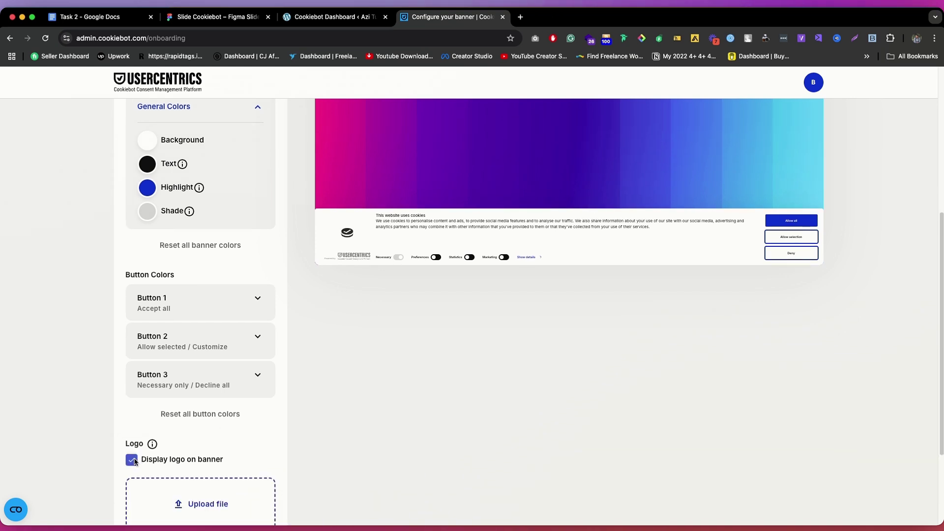
scroll(206, 374, "down", 5)
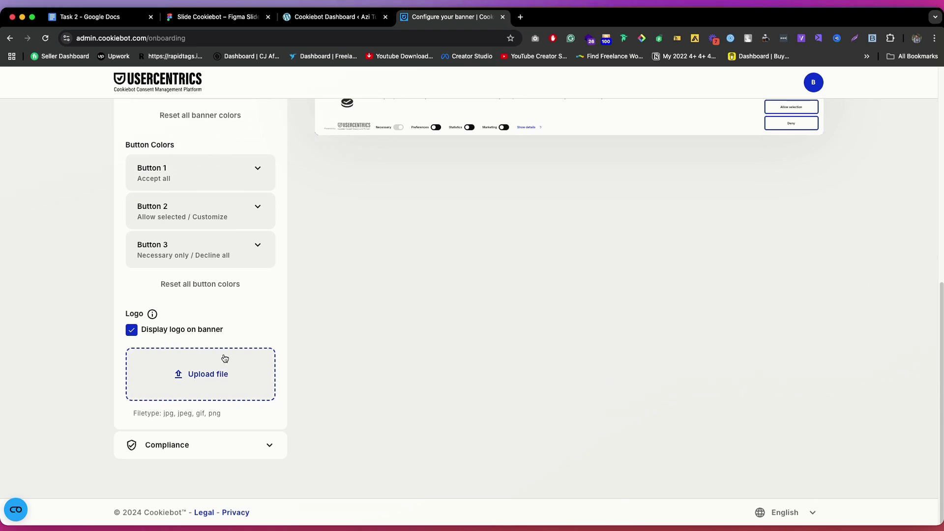
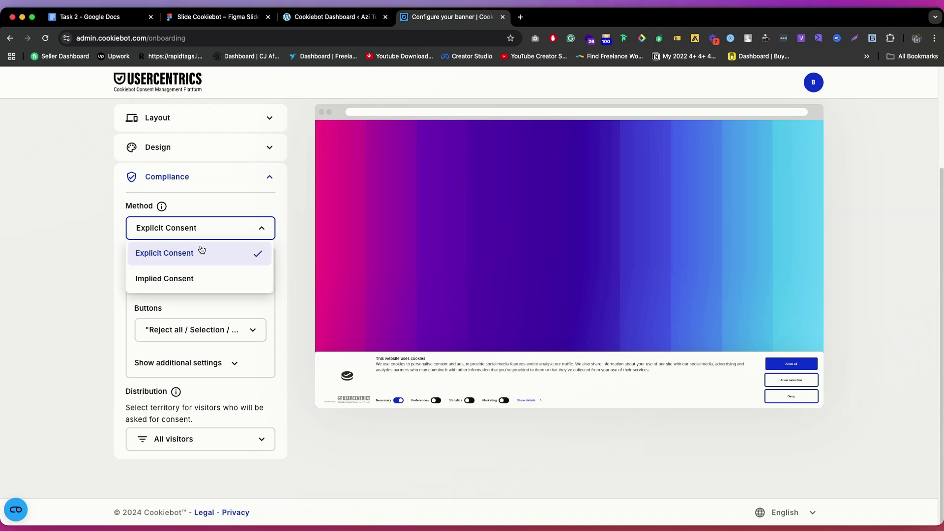
Review the Explicit Consent and Implied Consent methods in the Compliance settings without changing the method
left_click(85, 234)
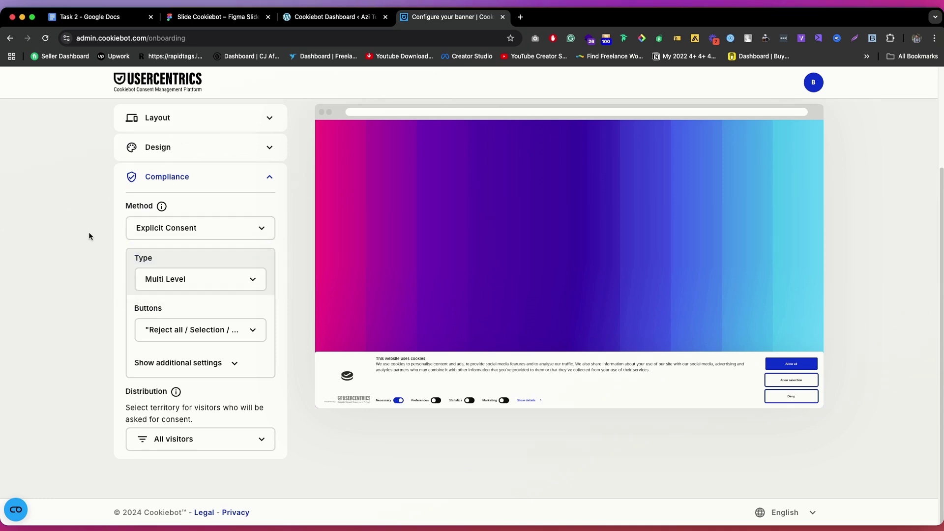
mouse_move(162, 206)
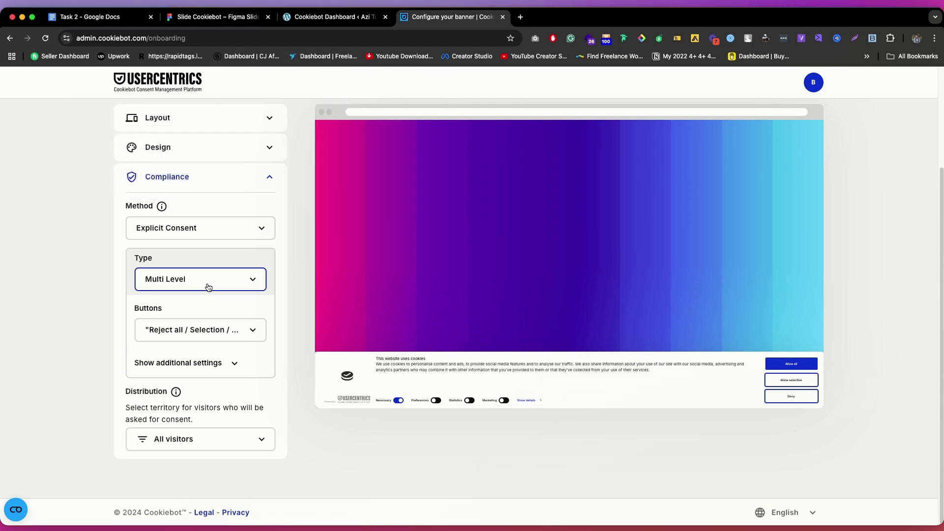
left_click(190, 234)
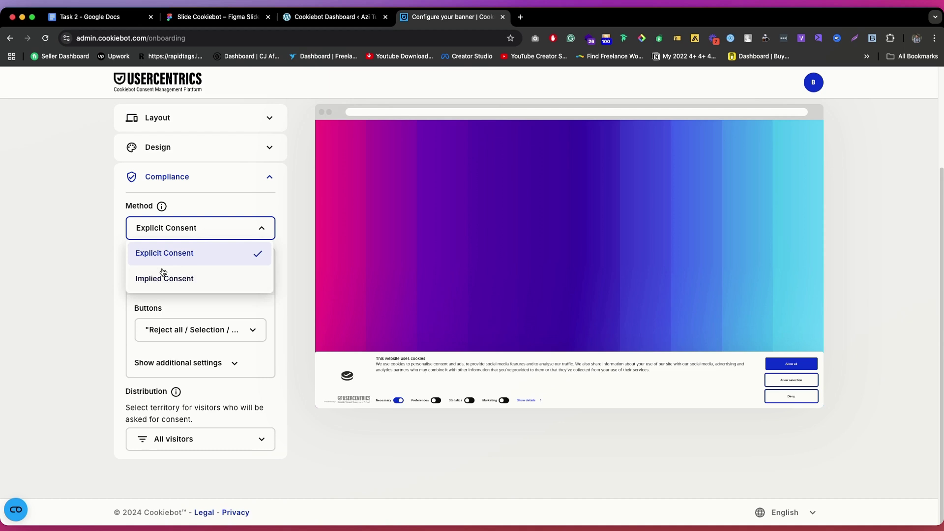
left_click(76, 253)
Preview the Accept only, Accept/Decline and Inline multilevel consent types, and return the type to Multi Level
left_click(201, 277)
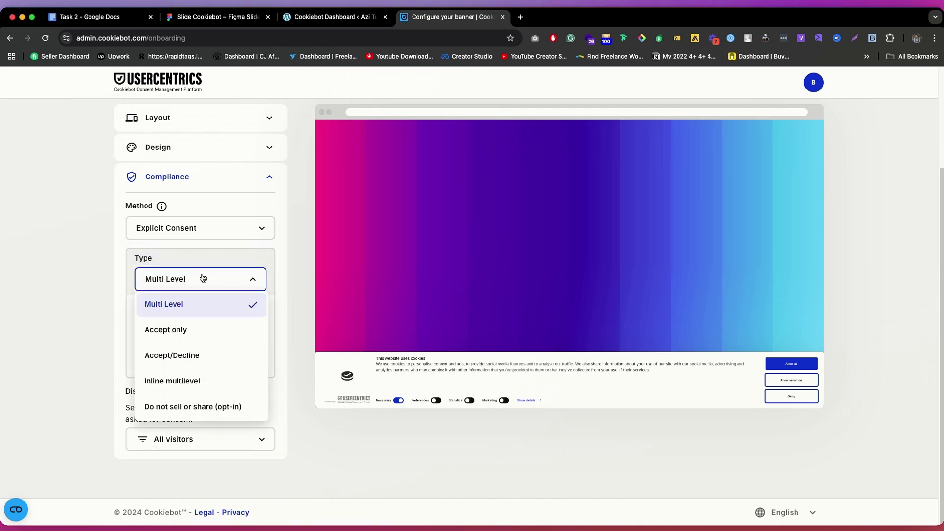
left_click(186, 330)
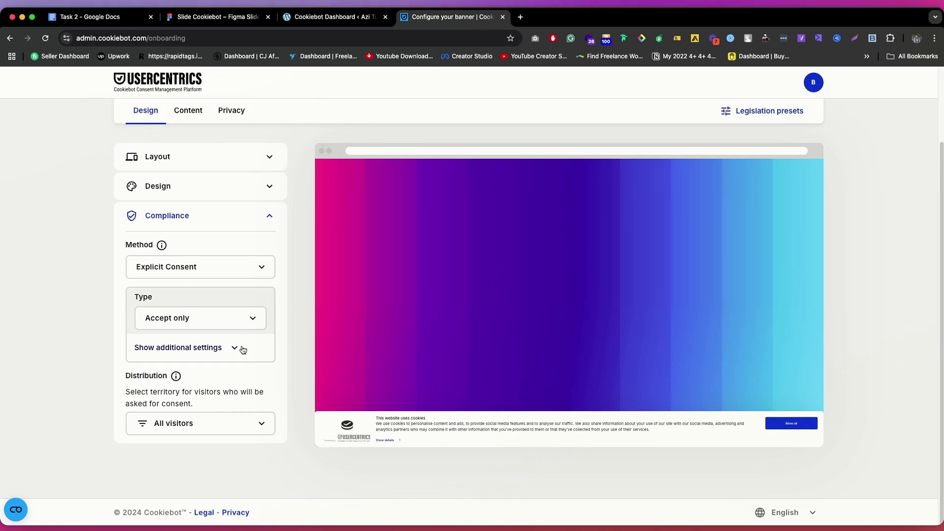
left_click(219, 326)
left_click(194, 391)
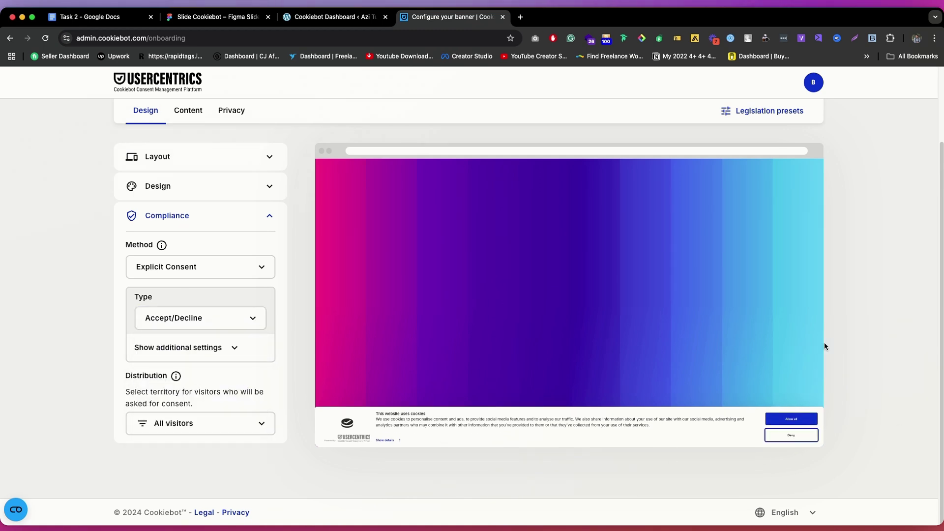
left_click(199, 317)
left_click(183, 418)
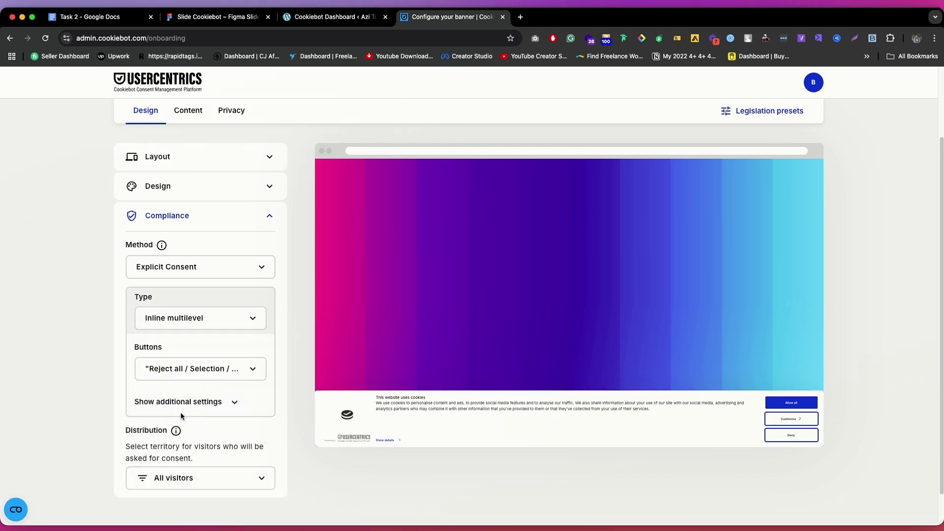
left_click(177, 320)
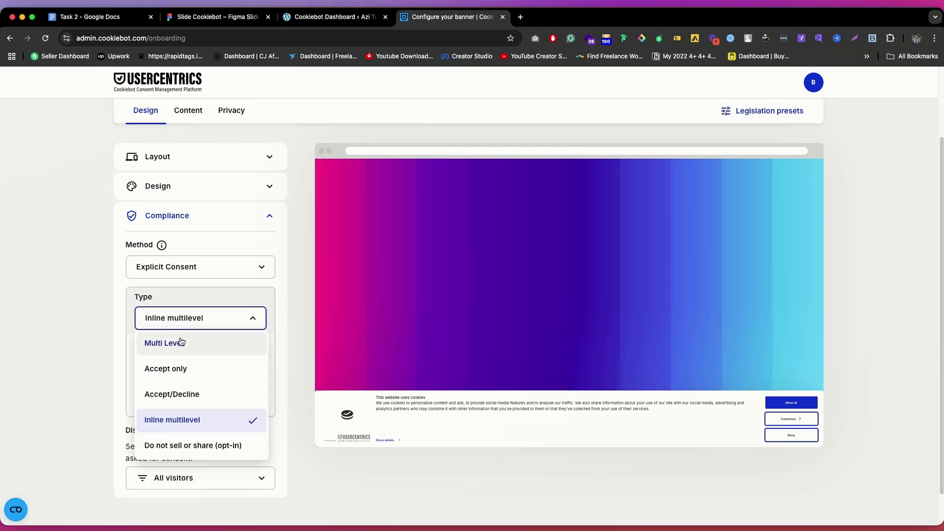
left_click(181, 343)
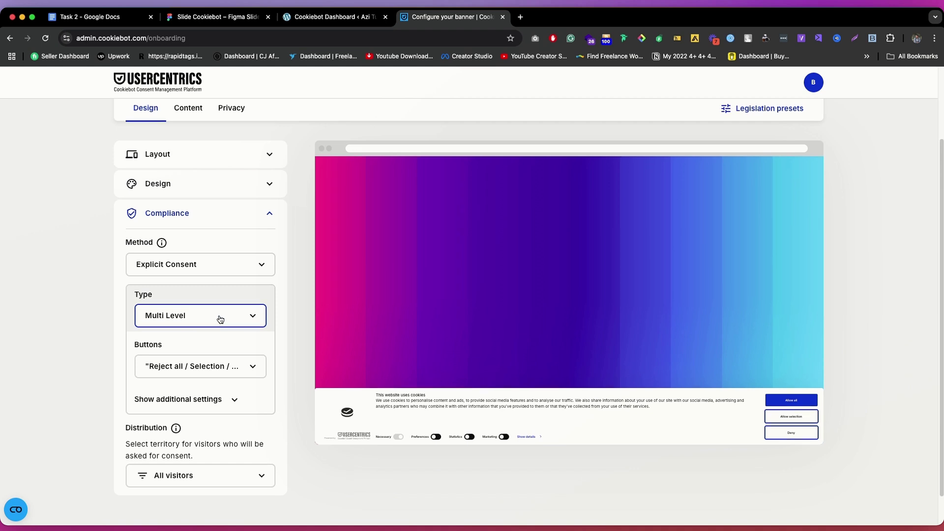
Preview the "Allow all / selection" and "Ok" button sets, and return the buttons to the "Reject all / Selection" option
scroll(217, 318, "down", 1)
left_click(178, 342)
left_click(167, 408)
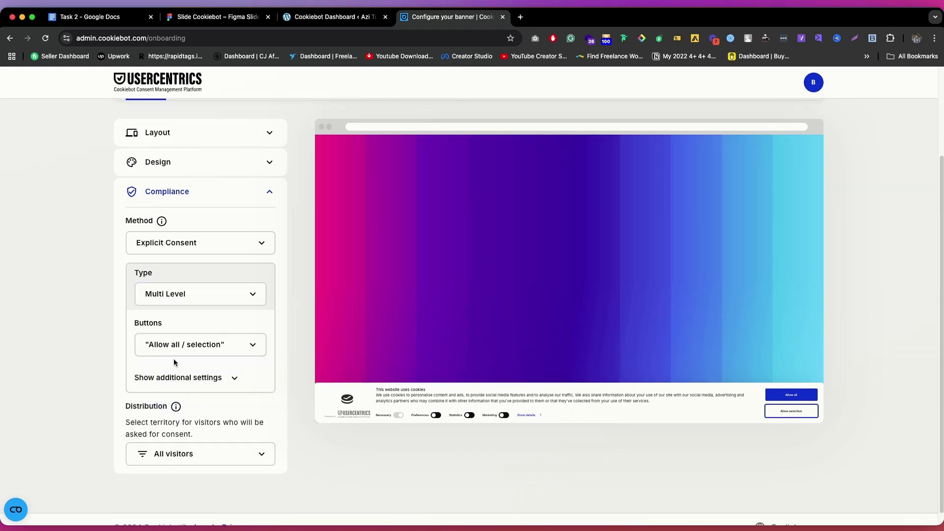
left_click(173, 353)
left_click(168, 429)
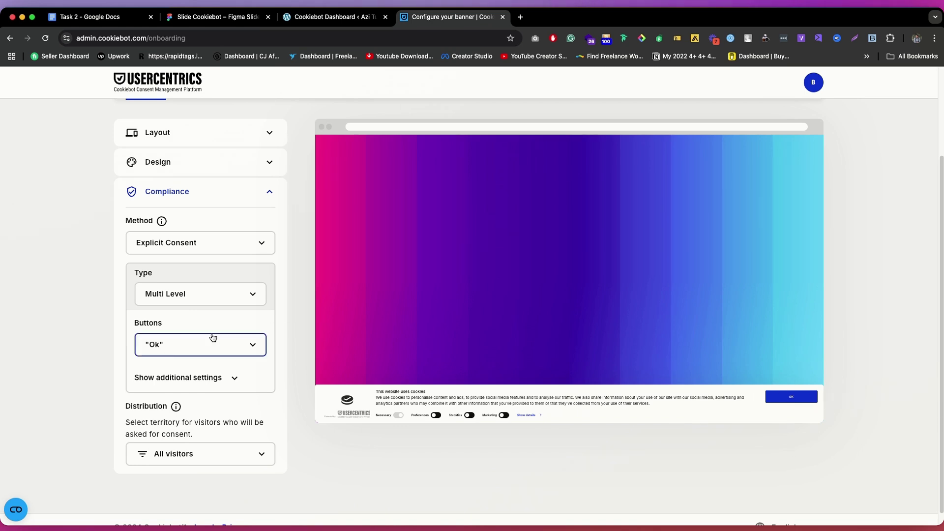
left_click(182, 346)
left_click(177, 372)
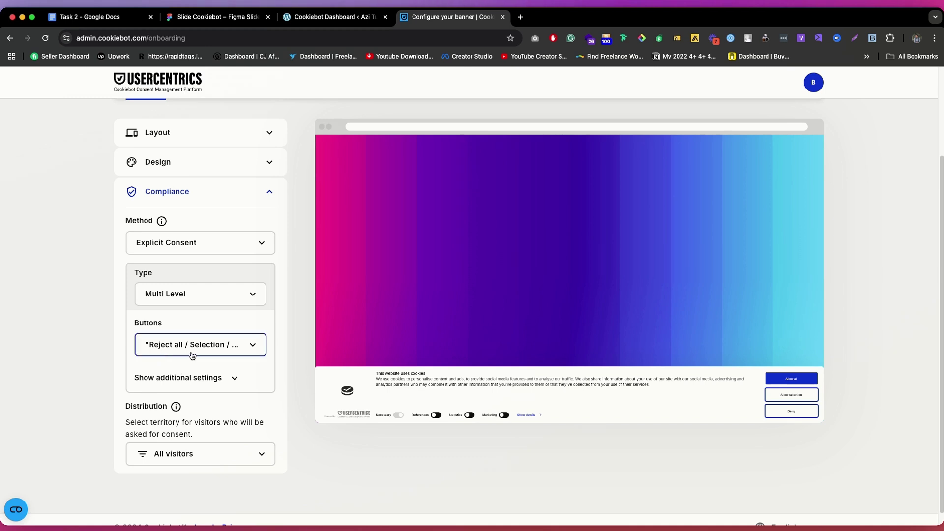
Show the additional compliance settings for the default checkbox modes and the banner's close icon
scroll(224, 361, "down", 1)
left_click(230, 362)
scroll(428, 298, "down", 3)
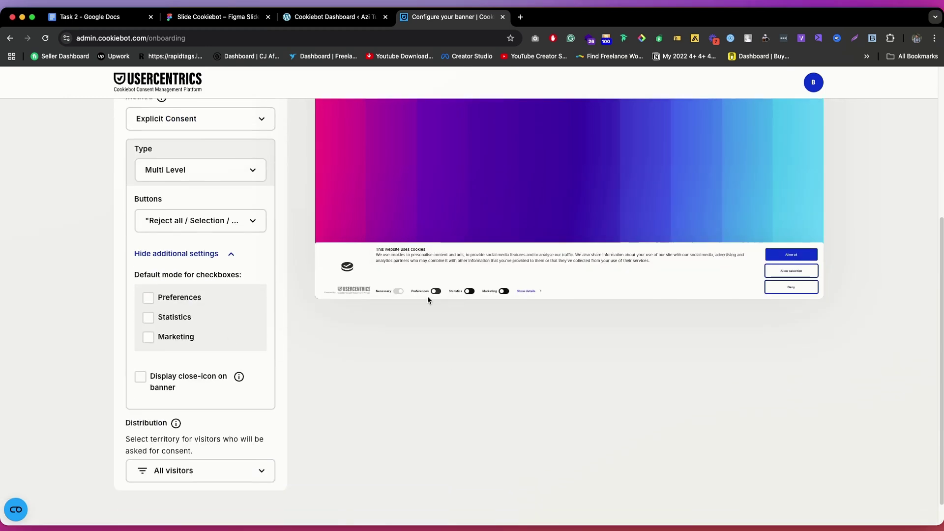
Preview the Preferences, Statistics and Marketing checkboxes as enabled by default, clear all three again, and hide the additional settings
left_click(434, 292)
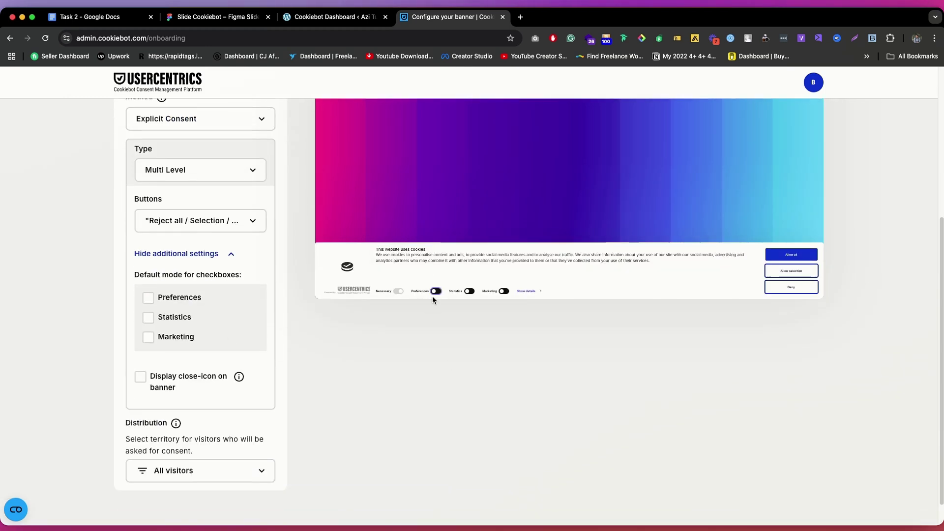
left_click(190, 298)
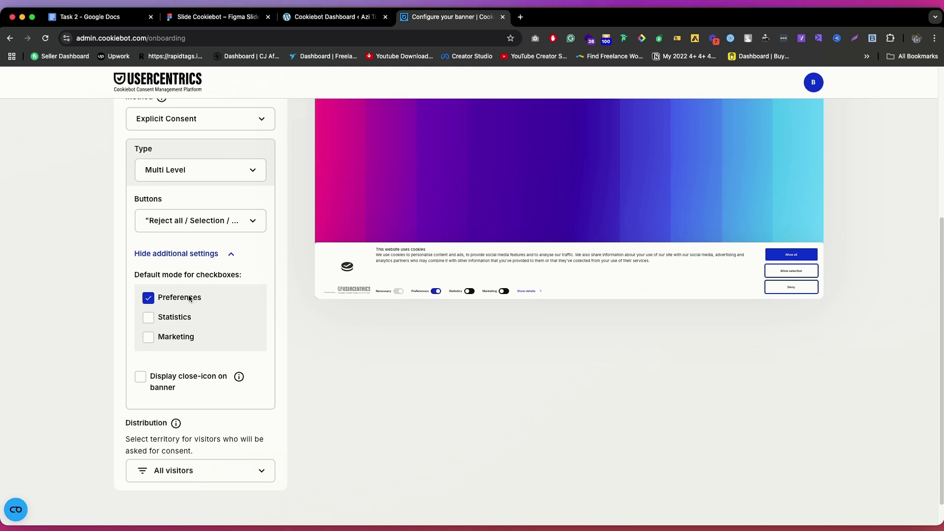
left_click(189, 298)
left_click(190, 298)
left_click(190, 298)
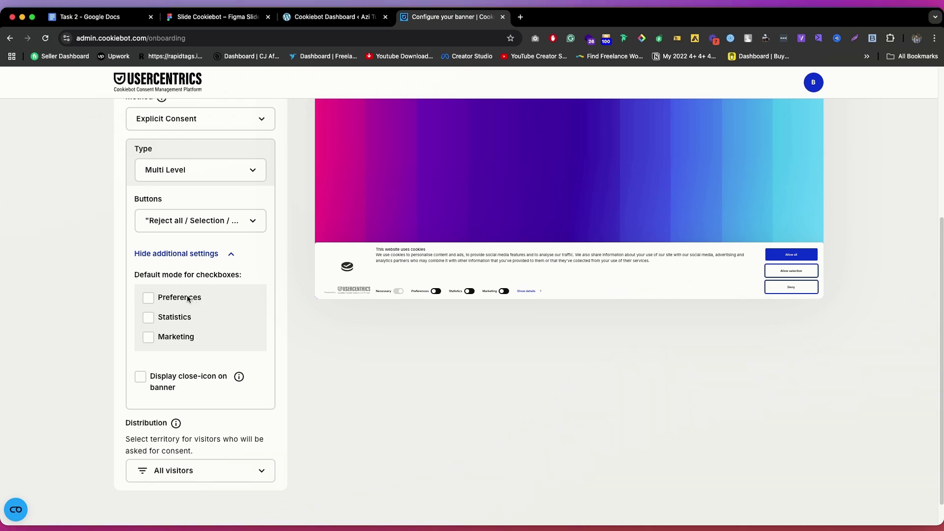
left_click(189, 298)
left_click(170, 318)
left_click(148, 336)
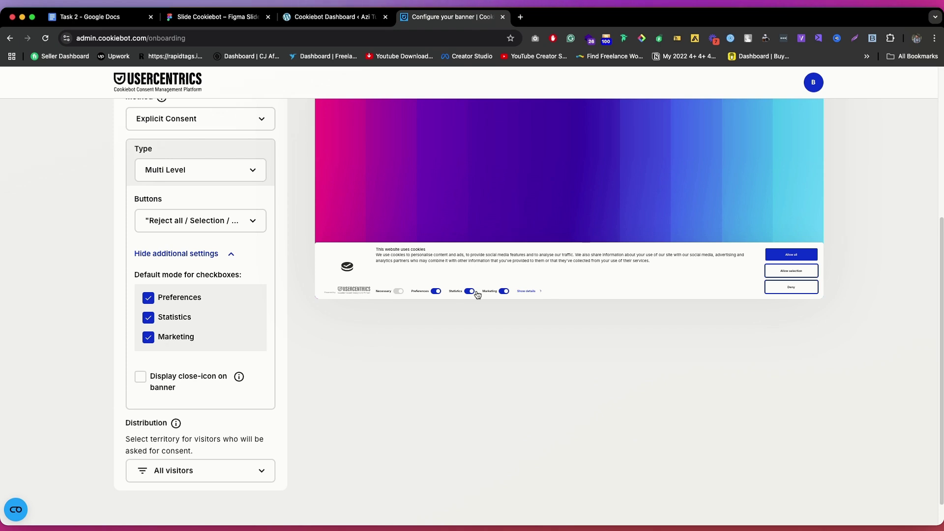
left_click(161, 320)
left_click(168, 297)
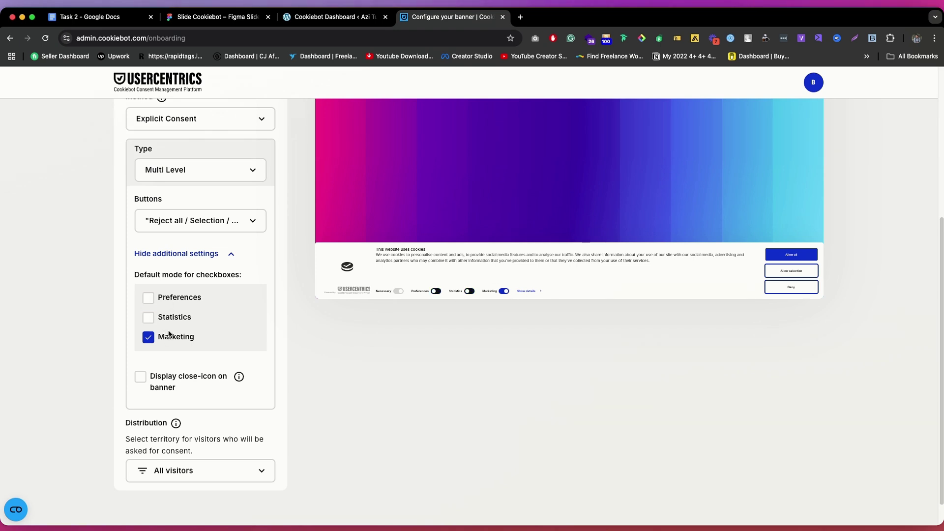
left_click(169, 337)
left_click(193, 262)
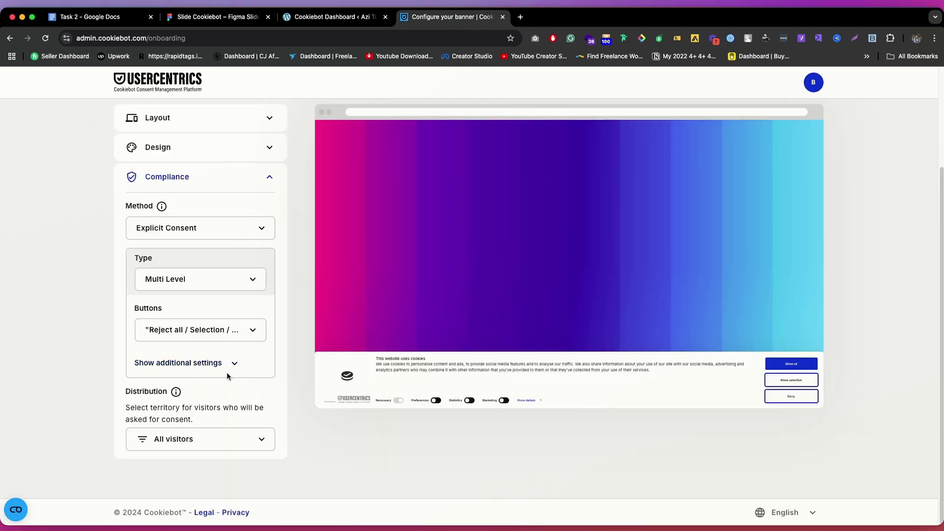
Try limiting the consent banner's distribution to EU and EEA only, and return it to All visitors
left_click(197, 439)
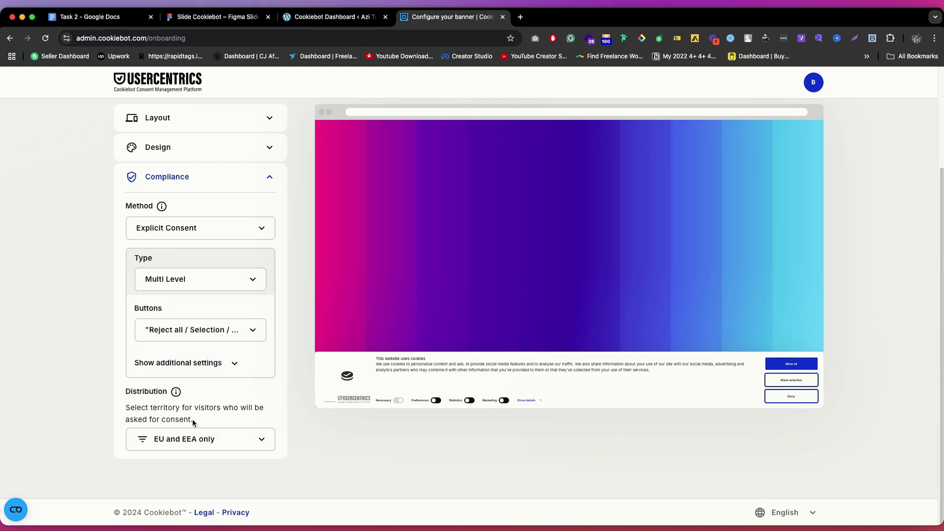
left_click(203, 442)
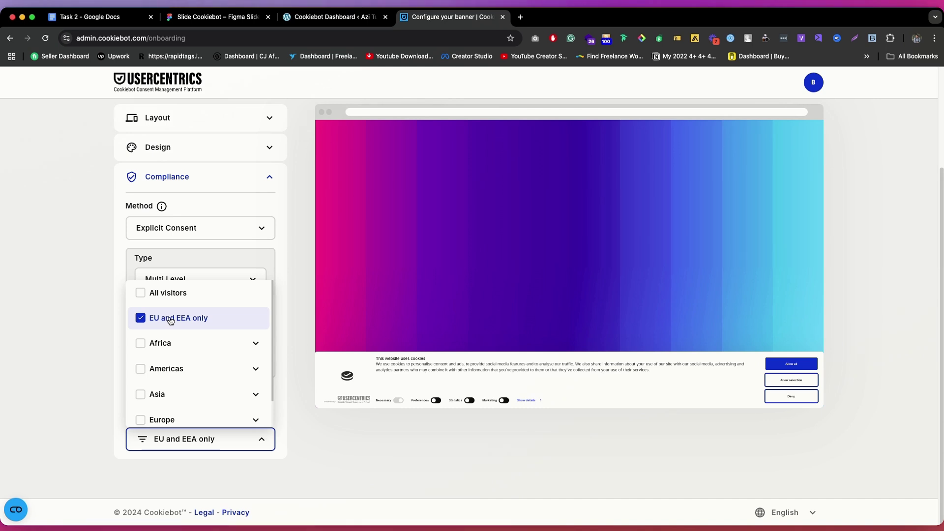
left_click(158, 296)
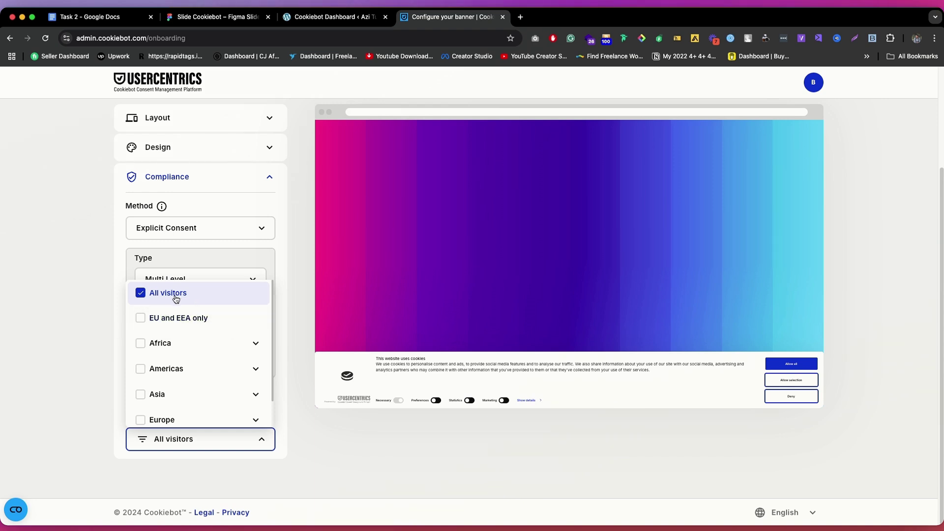
left_click(76, 320)
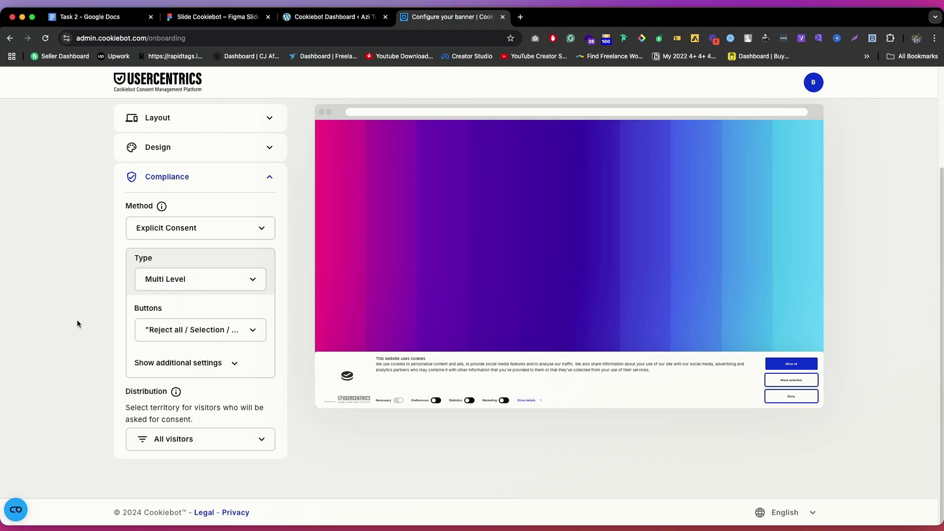
Review the Distribution explanation and browse the available territories, including the Oceania subregions, without changing the selection
mouse_move(176, 393)
left_click(216, 439)
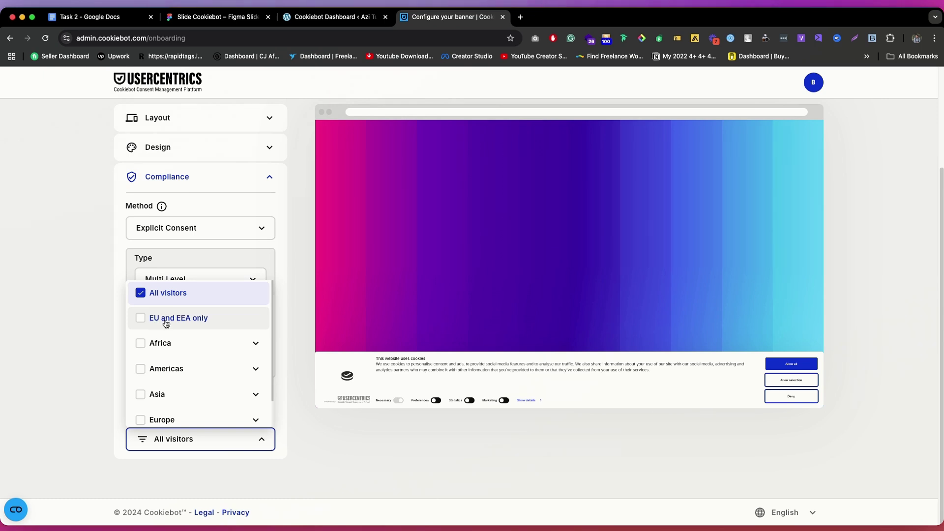
scroll(224, 369, "down", 2)
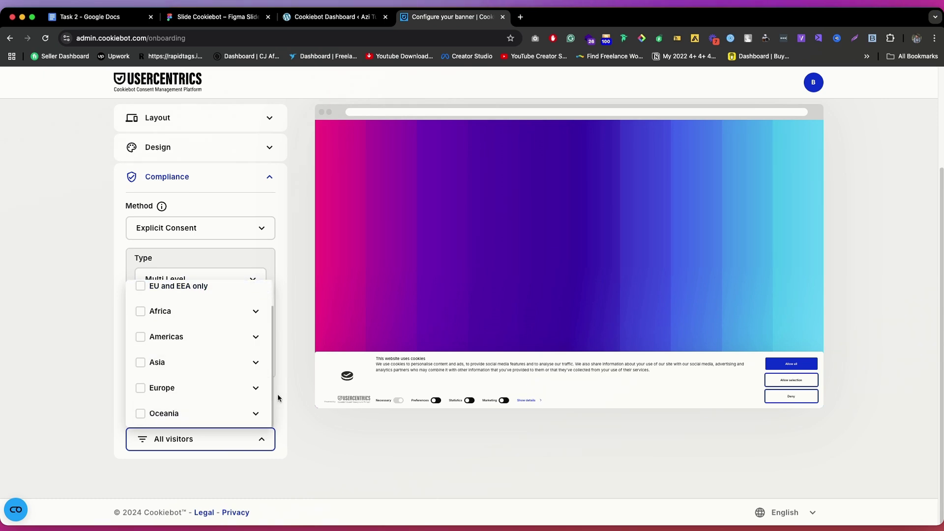
scroll(227, 381, "down", 4)
scroll(230, 351, "up", 4)
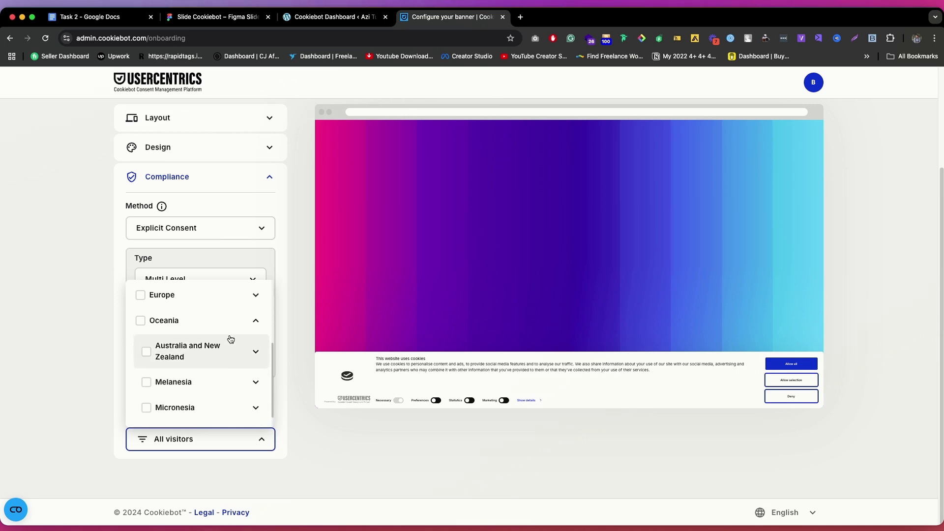
scroll(240, 321, "up", 5)
scroll(221, 344, "down", 3)
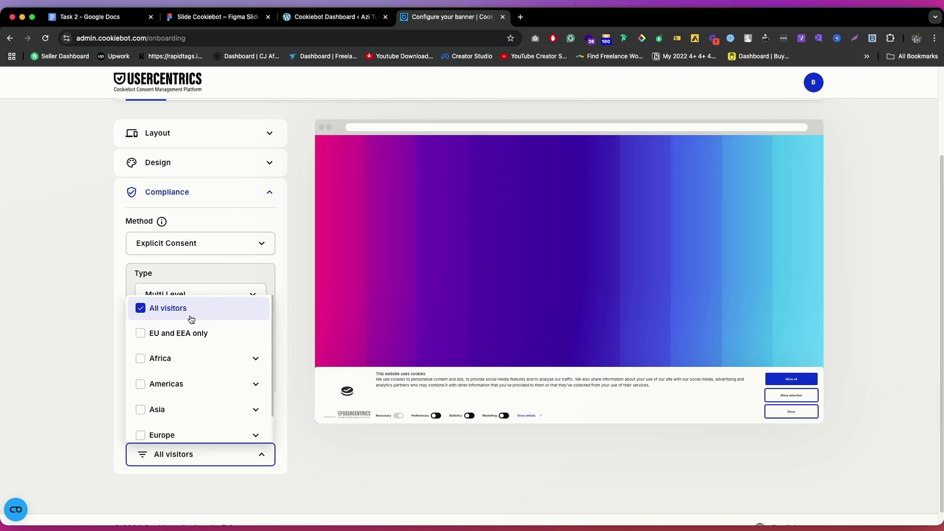
left_click(51, 320)
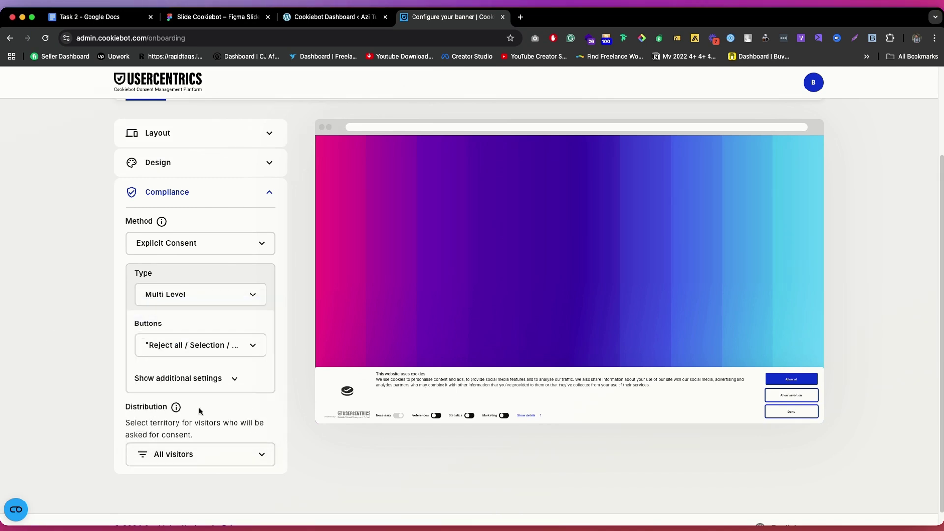
Open the banner's Content settings and check the default language choices and the Auto-detect language option, leaving auto-detection enabled
scroll(377, 278, "up", 1)
scroll(376, 278, "up", 2)
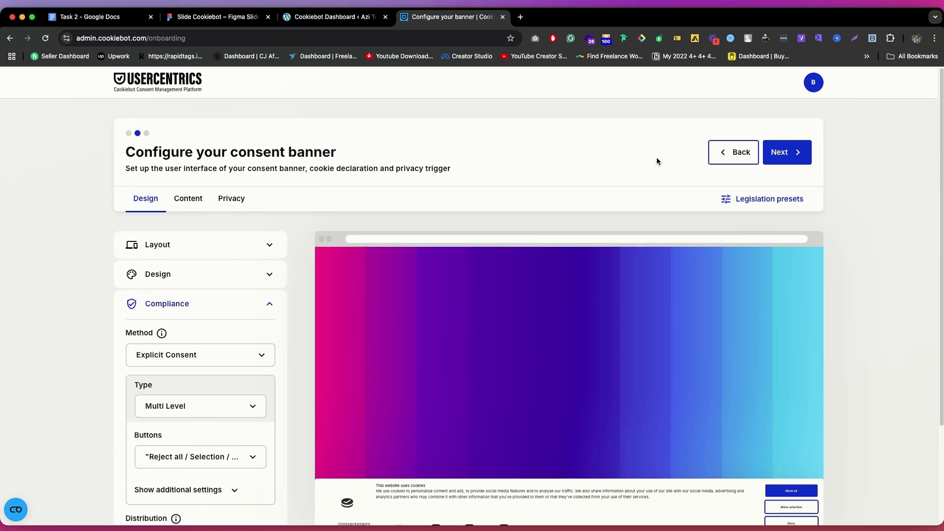
left_click(190, 200)
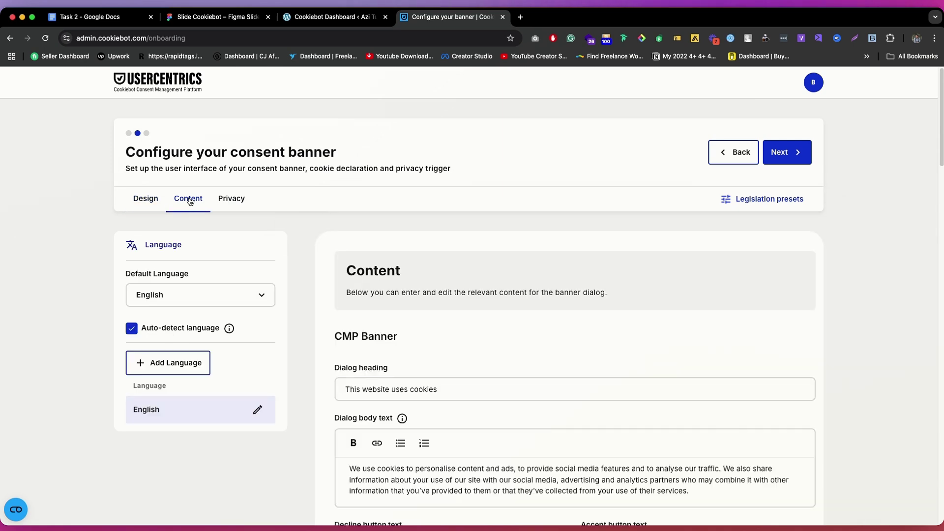
scroll(332, 267, "down", 4)
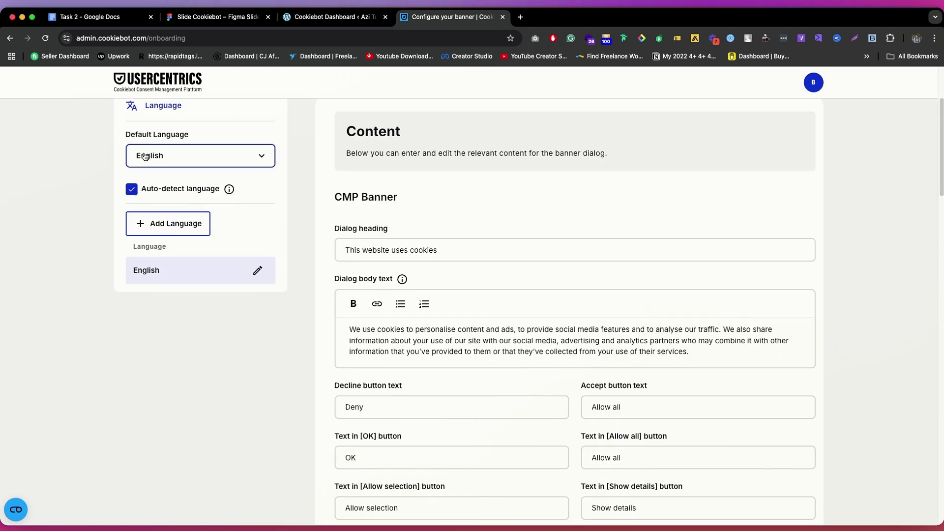
left_click(183, 158)
left_click(208, 200)
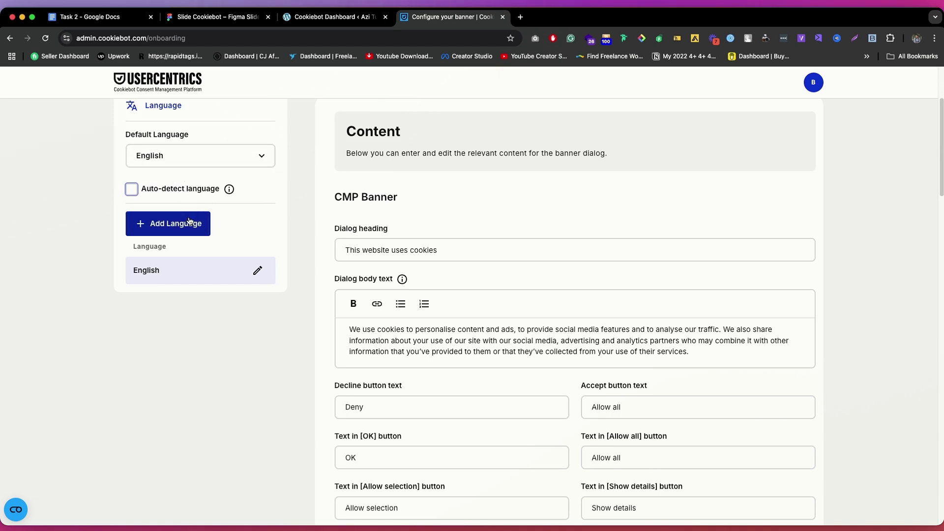
left_click(167, 191)
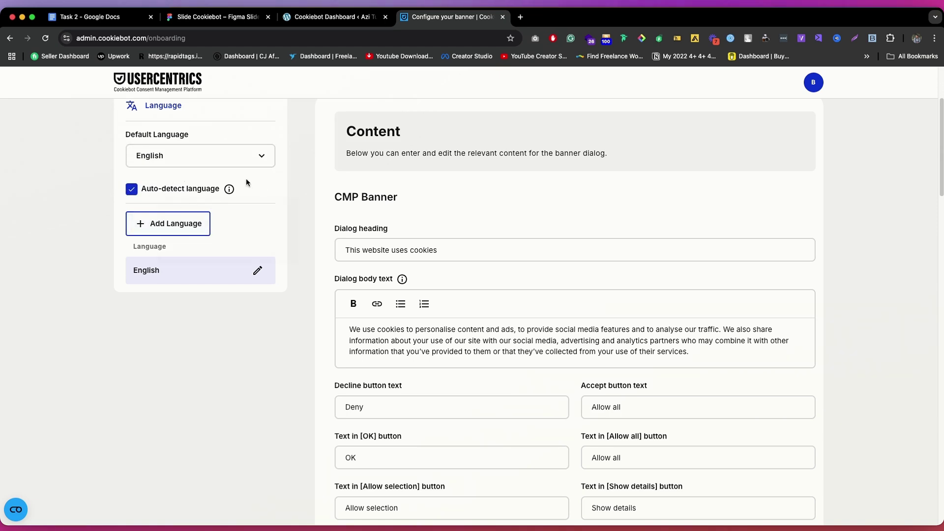
mouse_move(229, 191)
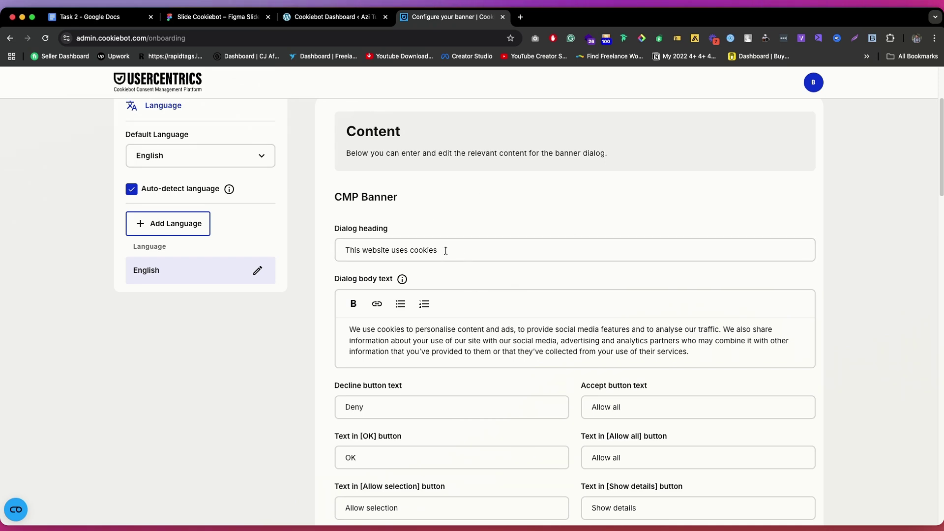
Review the editable banner texts, from the dialog heading, body text and button labels down to the Privacy Trigger texts
left_click(427, 239)
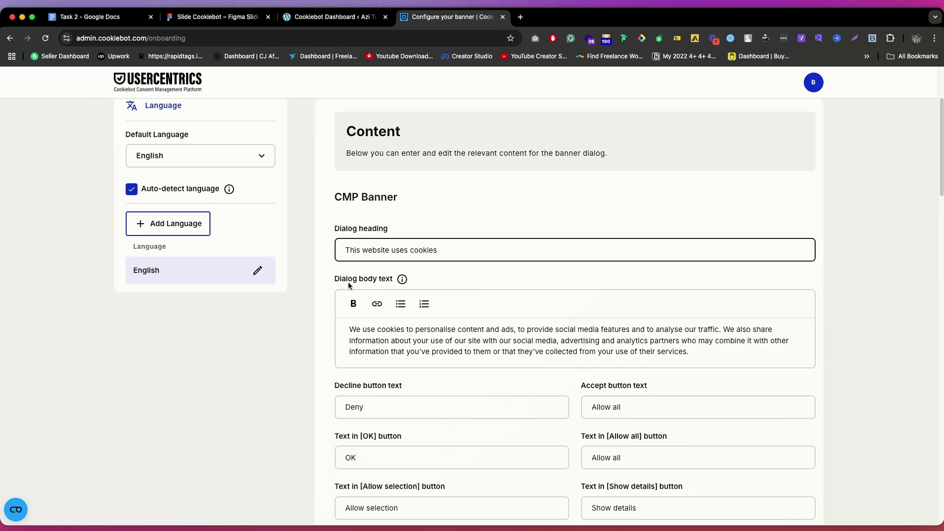
scroll(418, 311, "down", 2)
scroll(418, 312, "down", 15)
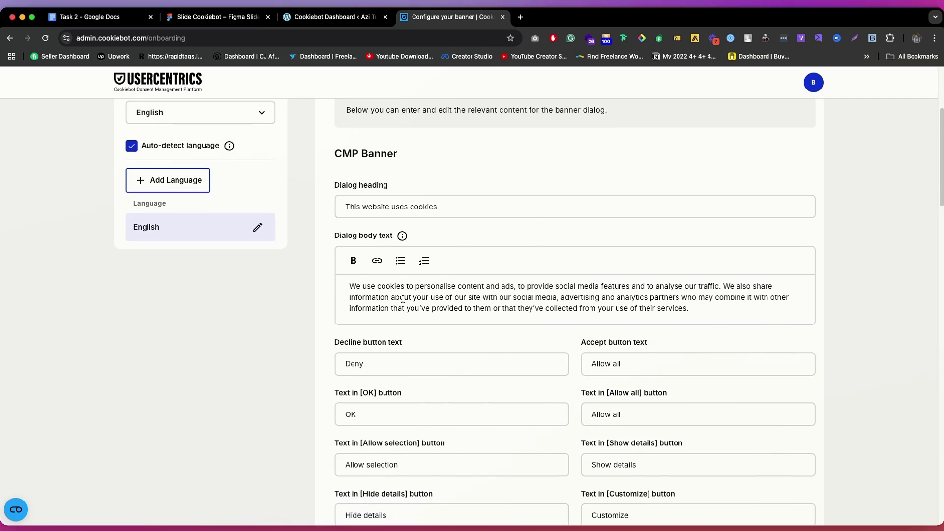
scroll(471, 313, "down", 15)
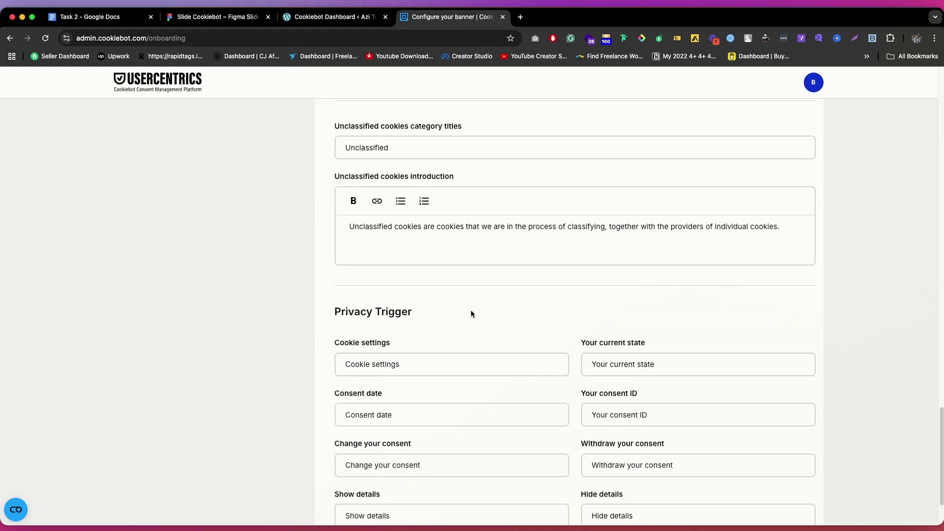
scroll(483, 285, "up", 3)
scroll(485, 329, "up", 20)
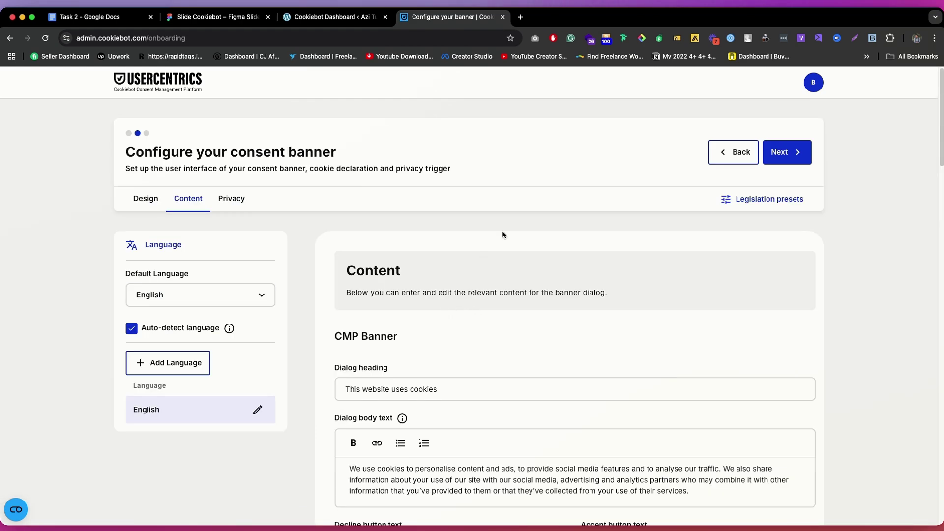
In the Privacy settings, preview the white privacy trigger icon and set a custom red icon color of RGB 230, 0, 0
left_click(231, 203)
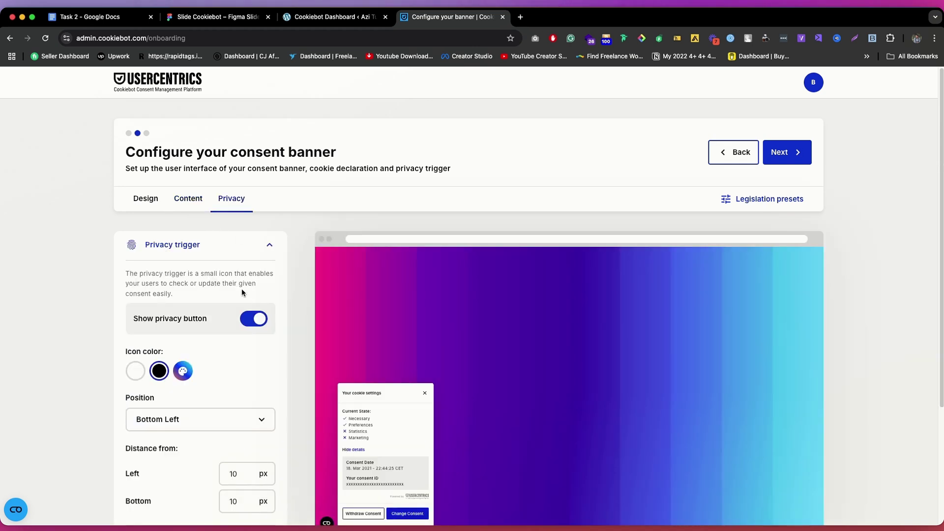
scroll(241, 292, "down", 3)
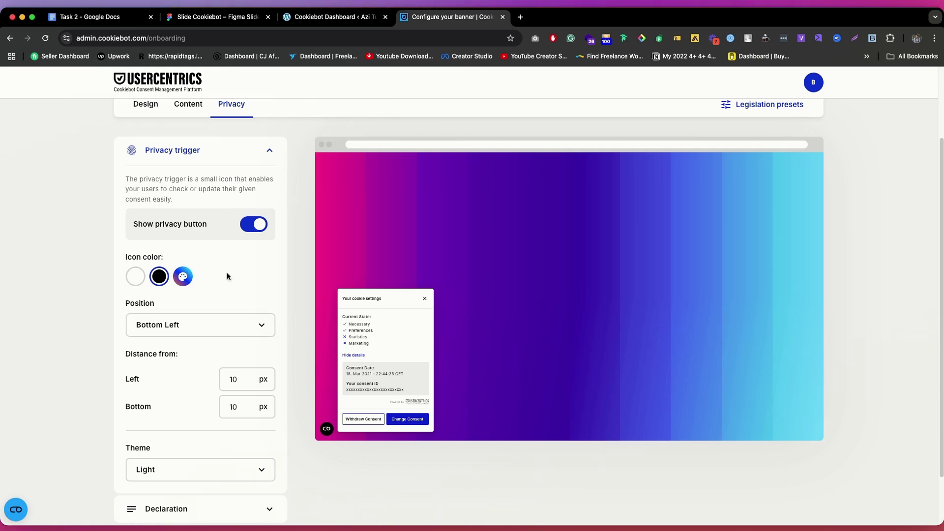
left_click(135, 278)
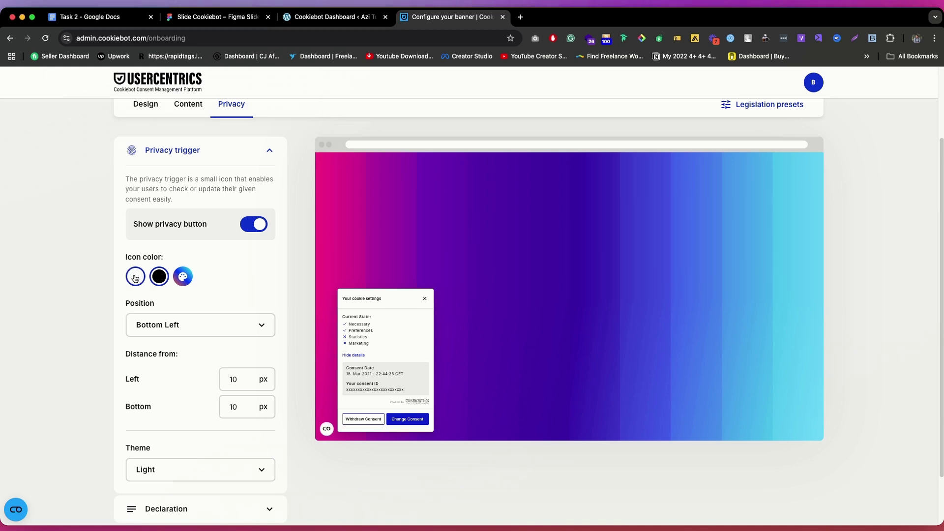
left_click(182, 278)
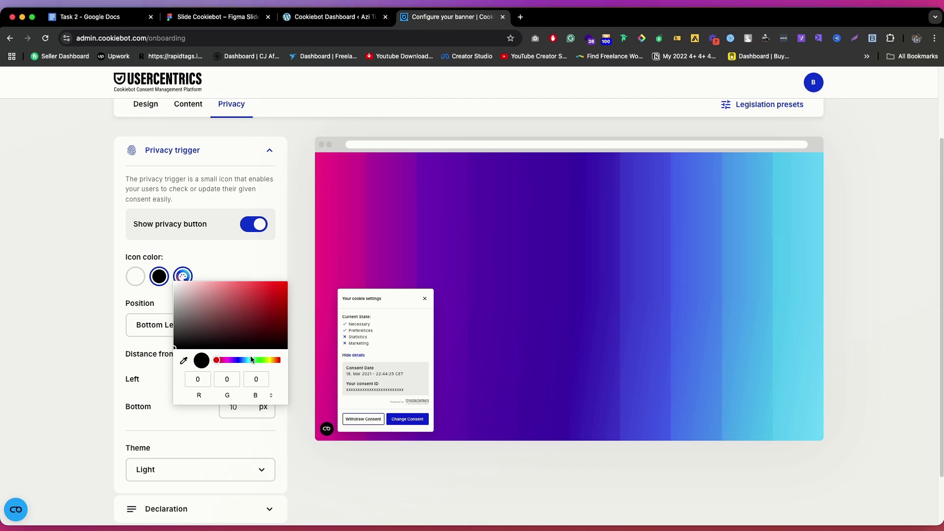
left_click(210, 264)
left_click(184, 278)
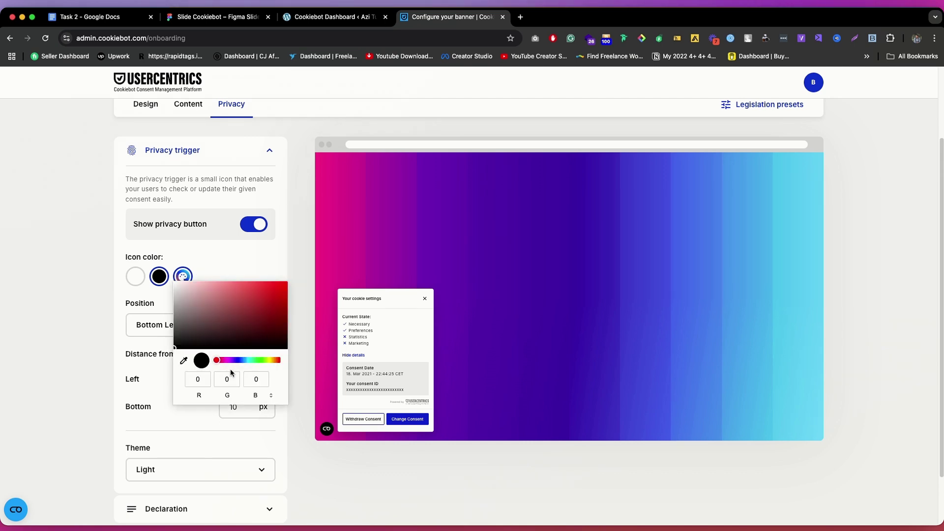
left_click_drag(236, 320, 286, 294)
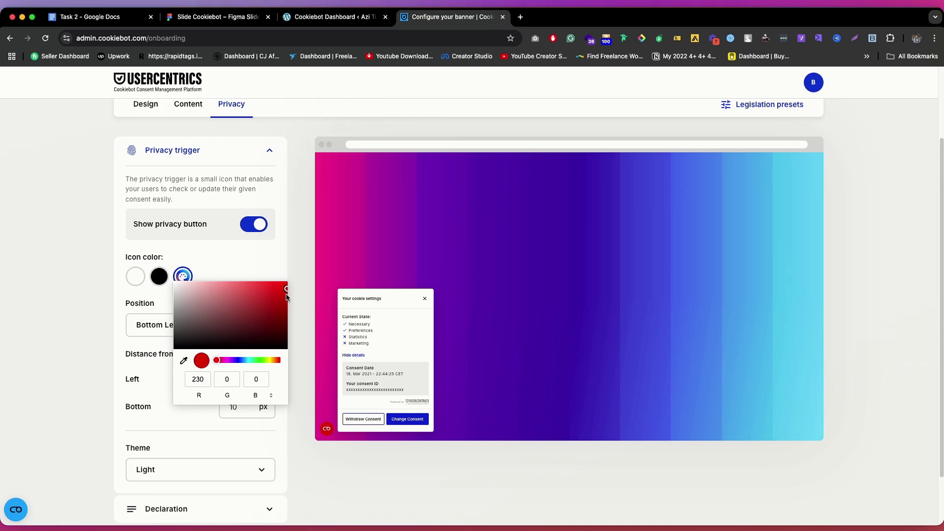
Switch the custom icon color's value format to HEX, close the color picker and set the privacy trigger icon to black
left_click(271, 396)
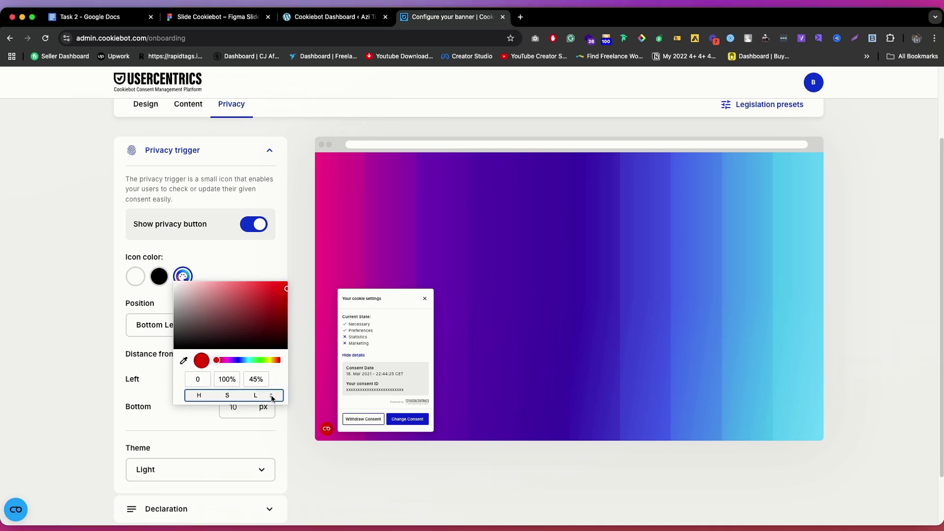
left_click(271, 396)
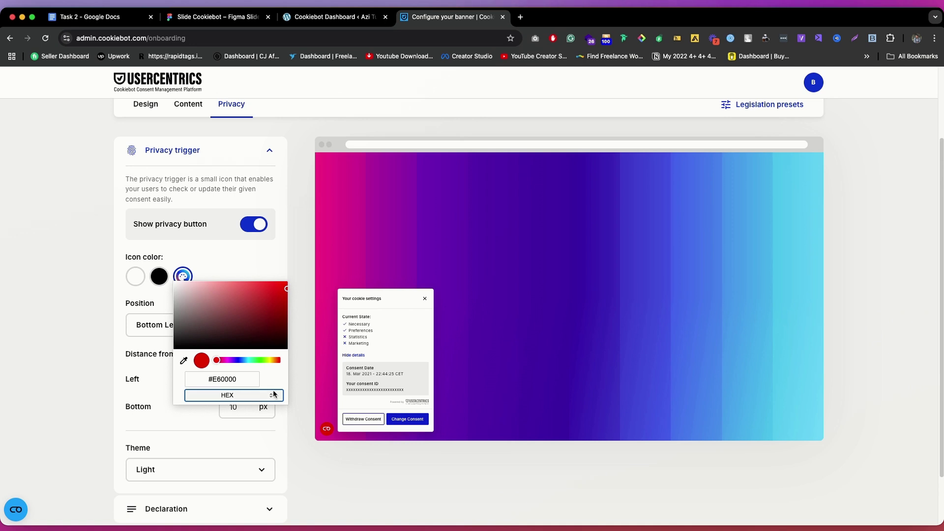
left_click(271, 396)
left_click(270, 397)
left_click(271, 396)
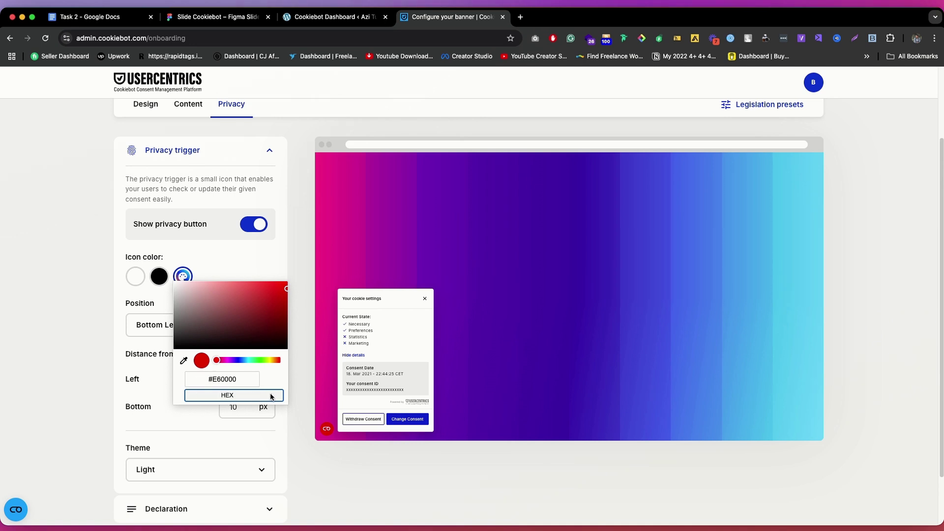
left_click(241, 380)
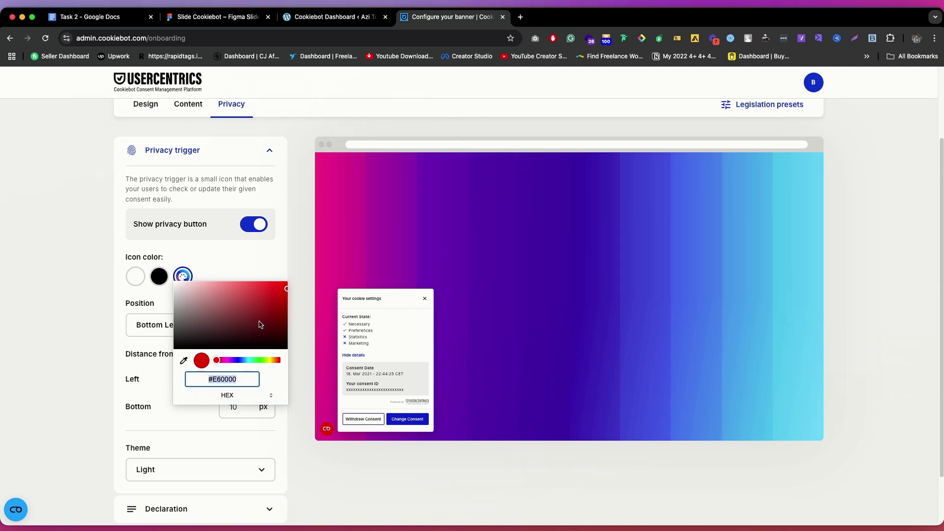
left_click(278, 233)
left_click(157, 278)
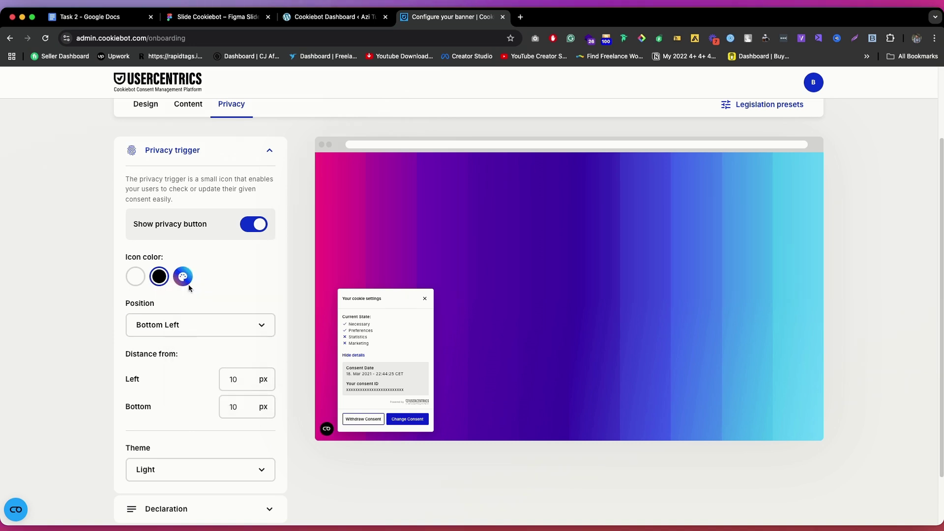
Preview the privacy trigger in the Bottom Right position and return it to Bottom Left
left_click(193, 325)
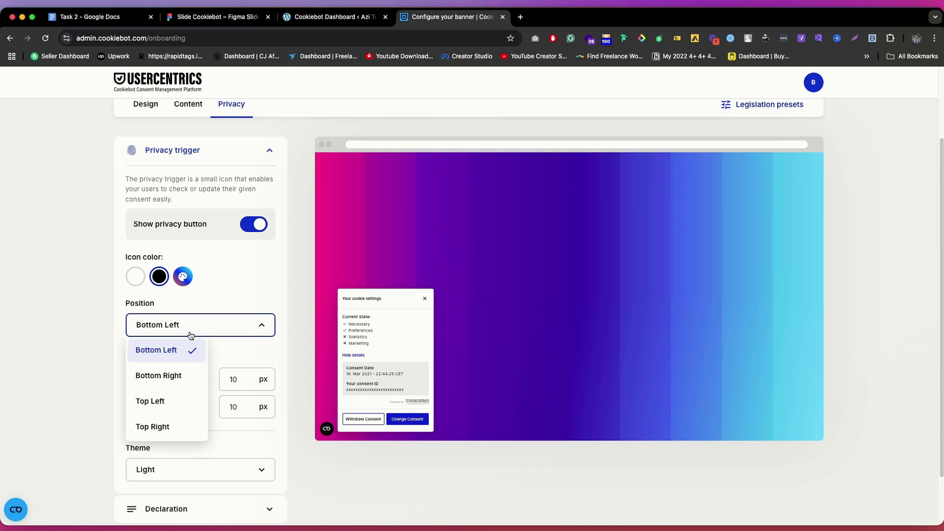
left_click(164, 381)
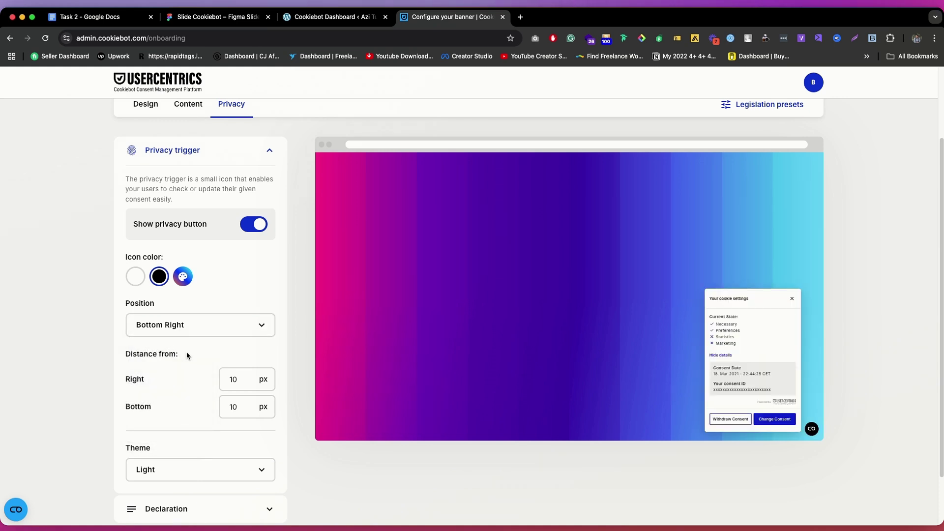
left_click(155, 350)
Preview the Dark theme for the privacy trigger's cookie settings popup and return it to Light
scroll(207, 322, "down", 2)
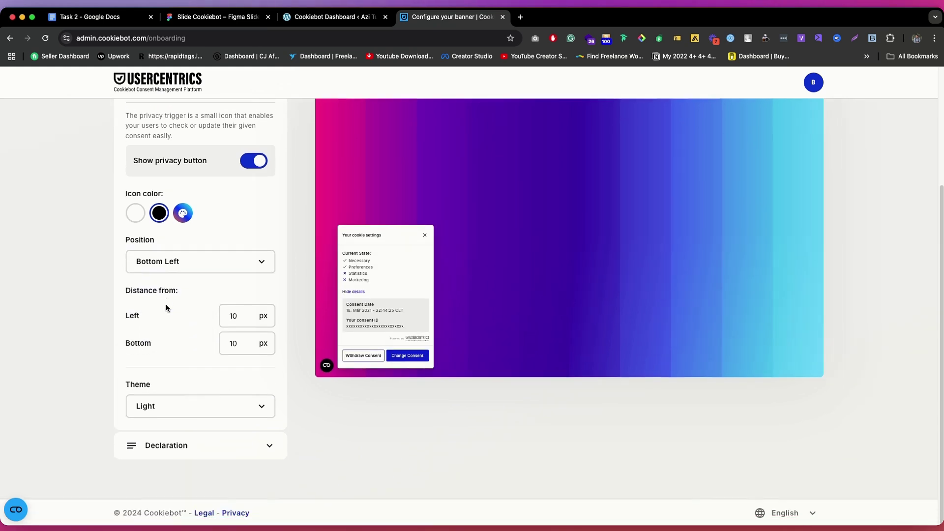
left_click(184, 407)
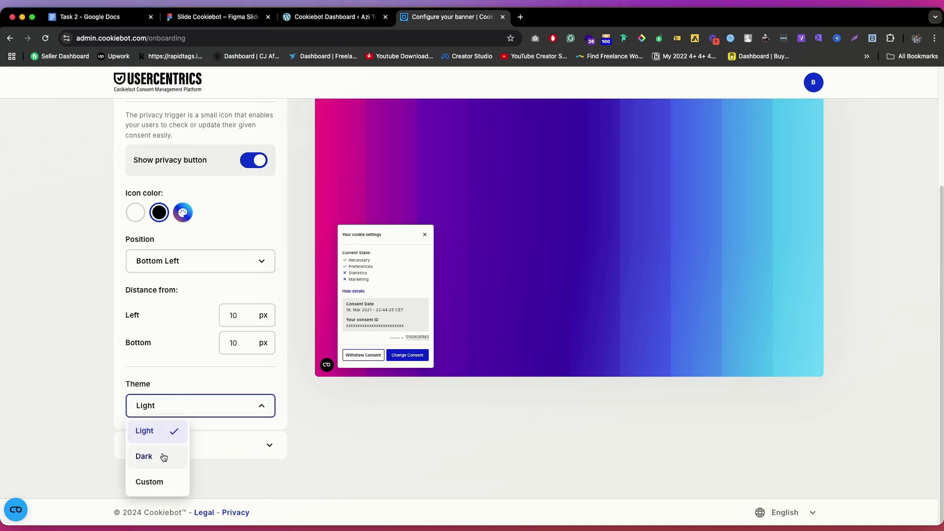
left_click(161, 455)
left_click(183, 401)
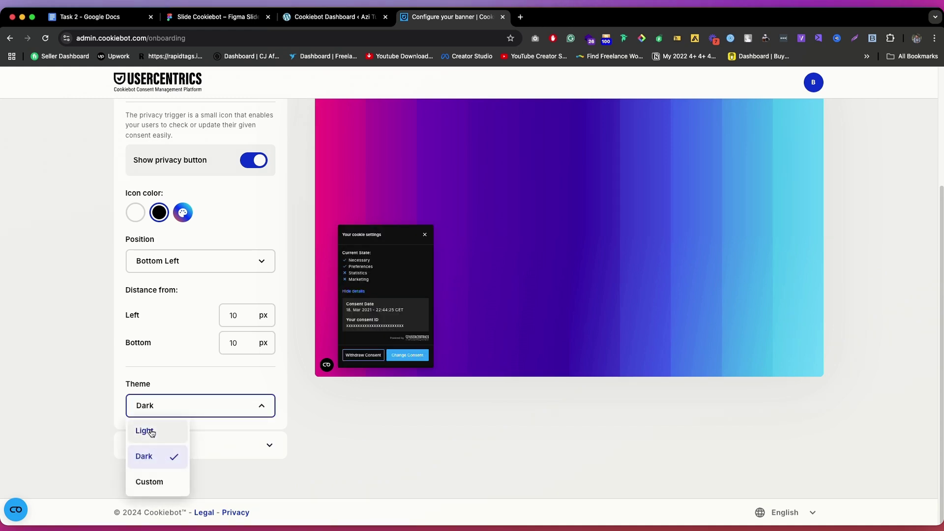
left_click(147, 430)
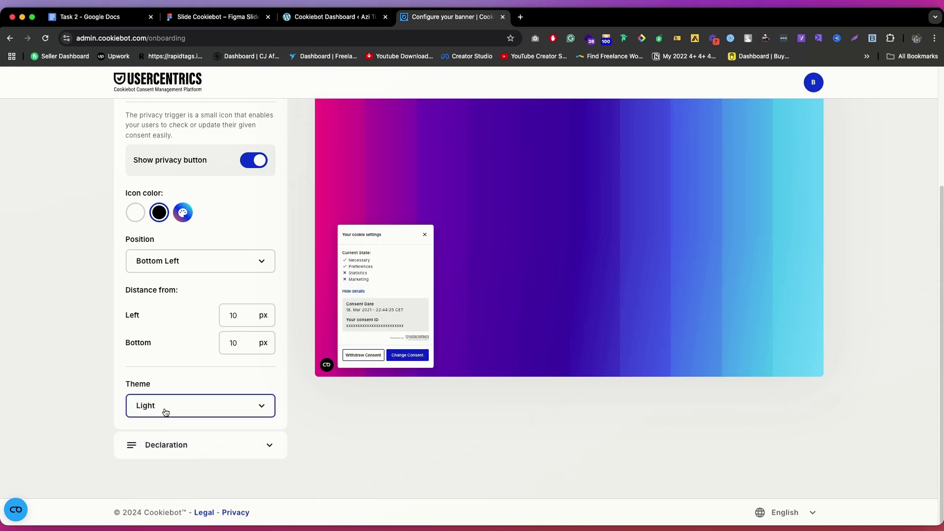
Open the Declaration settings, preview the Custom template with its XSLT code and return the template to Default
left_click(186, 447)
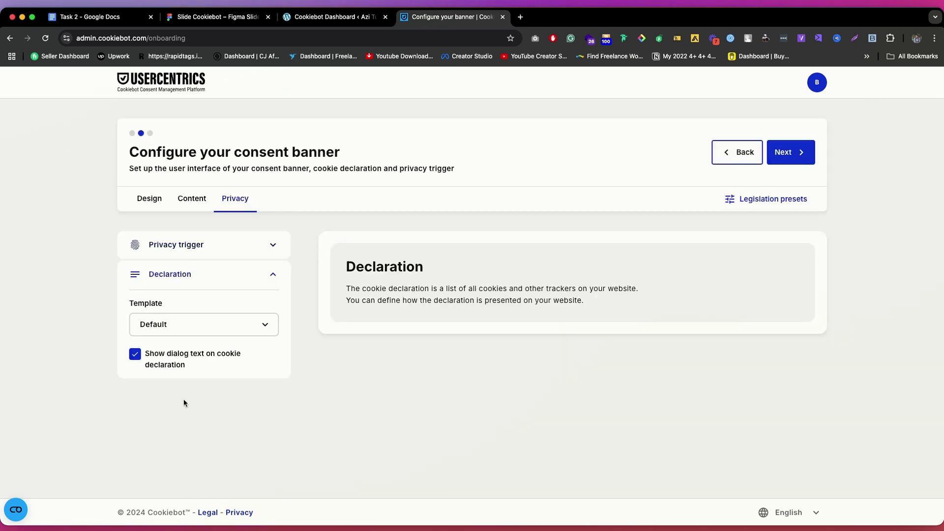
left_click(169, 326)
left_click(164, 375)
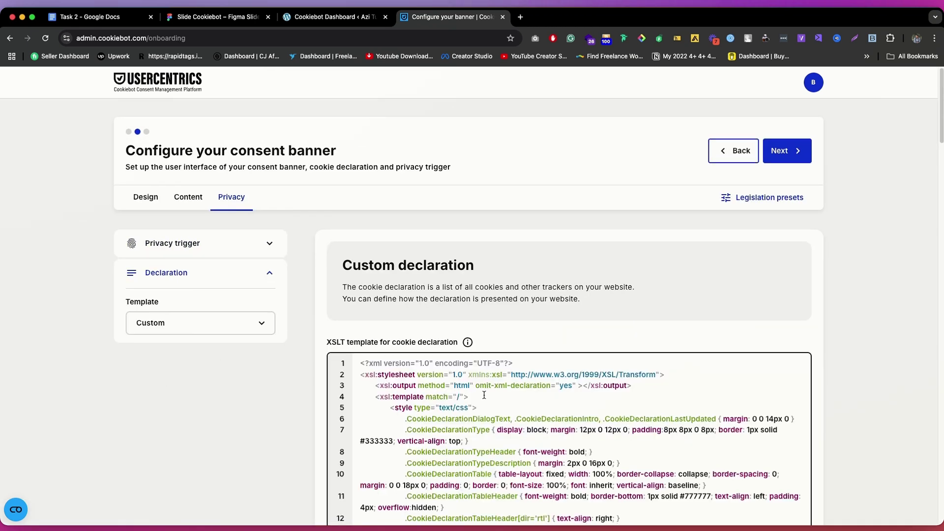
scroll(209, 207, "down", 3)
scroll(208, 207, "up", 3)
left_click(154, 321)
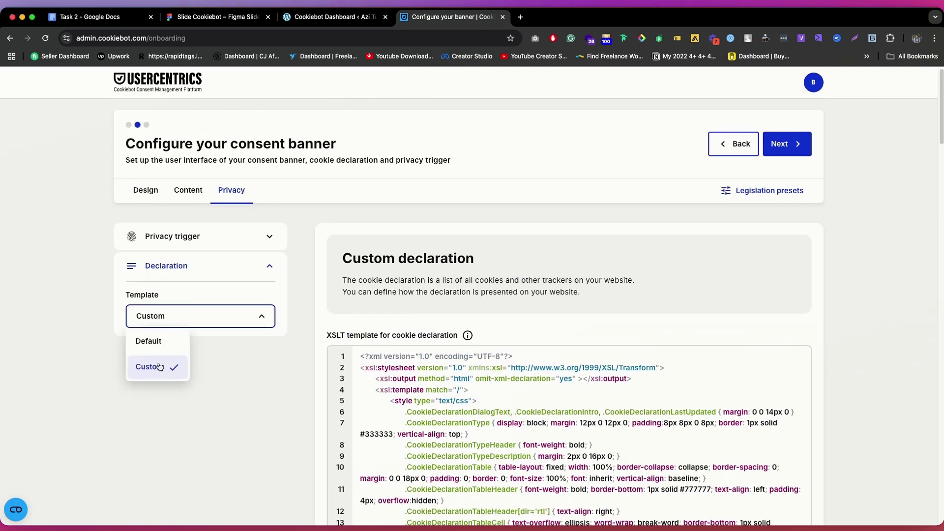
left_click(153, 346)
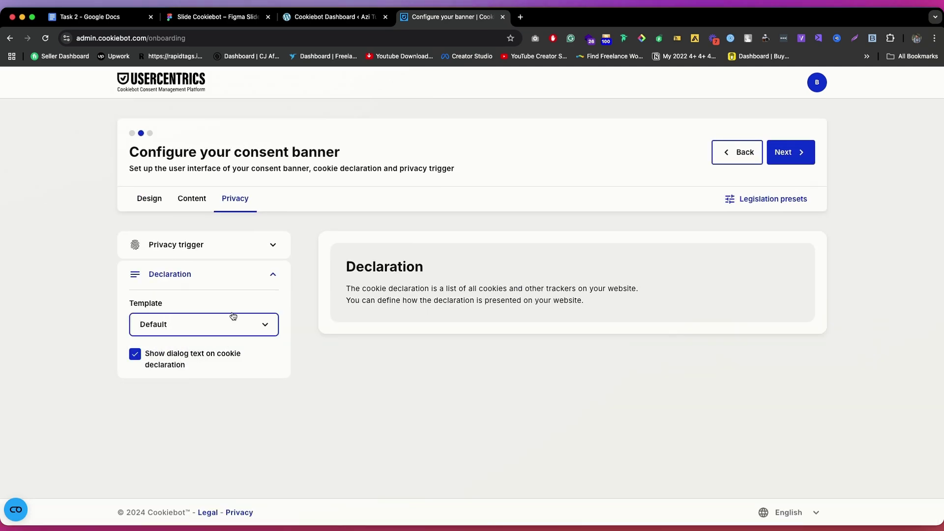
Continue to the Implementation stage, review the manual embed script with auto blocking, and finish the banner setup
left_click(797, 158)
scroll(503, 280, "down", 2)
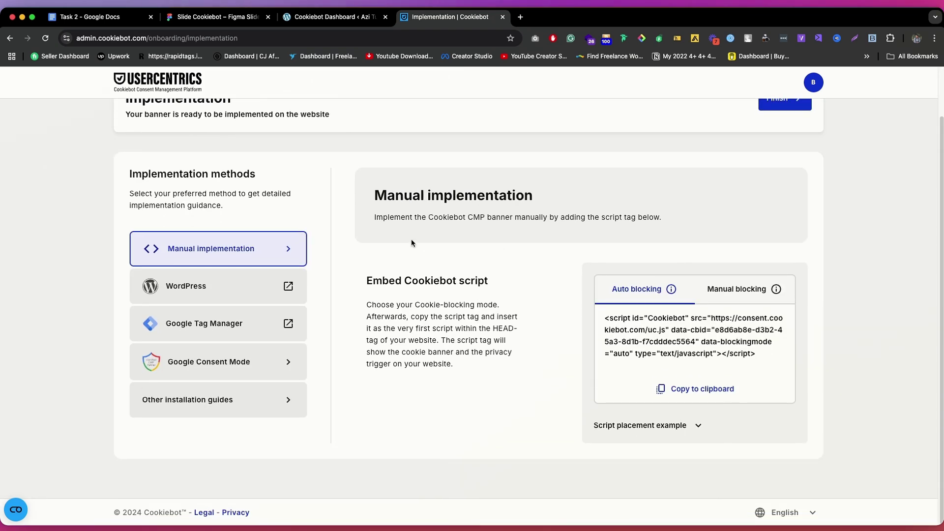
scroll(412, 250, "up", 2)
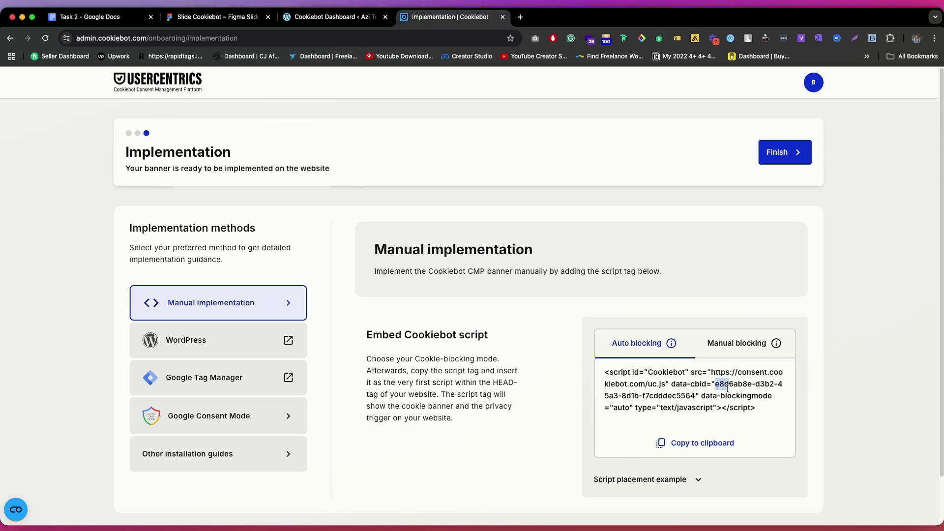
left_click_drag(726, 386, 719, 399)
left_click(425, 322)
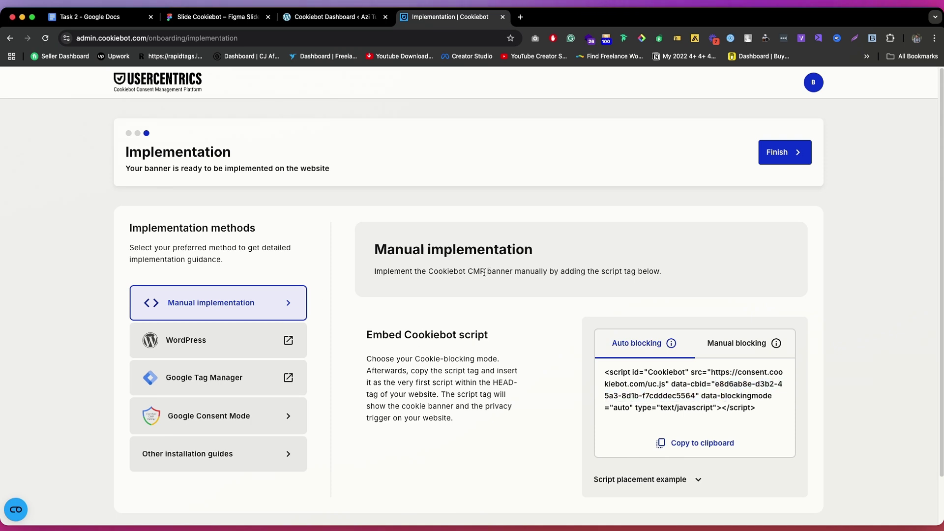
left_click(787, 154)
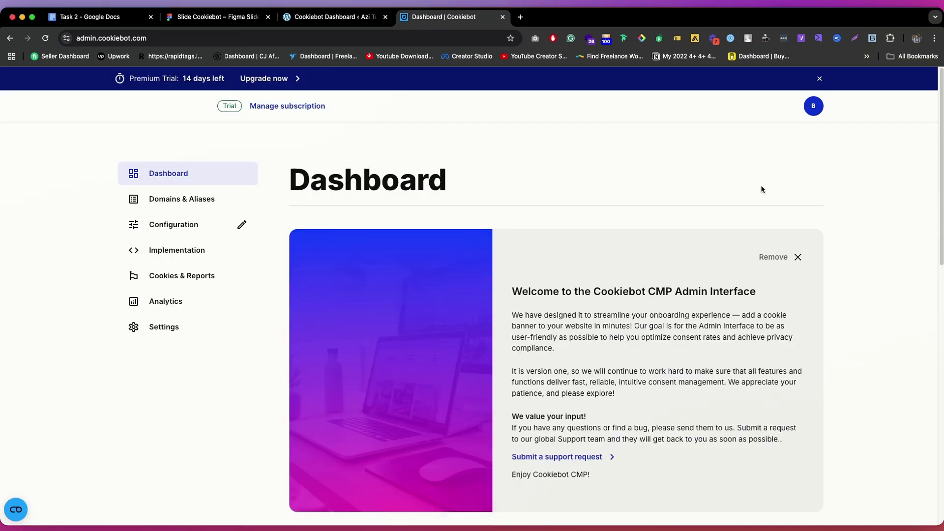
Open the Implementation page from the Cookiebot dashboard and copy the Domain group ID under Installation guides
scroll(603, 278, "down", 6)
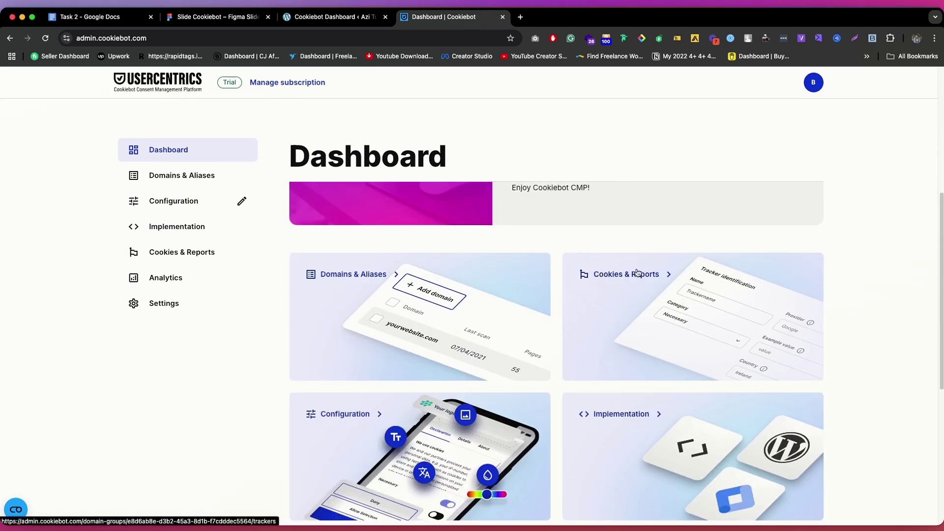
left_click(178, 235)
scroll(256, 281, "down", 8)
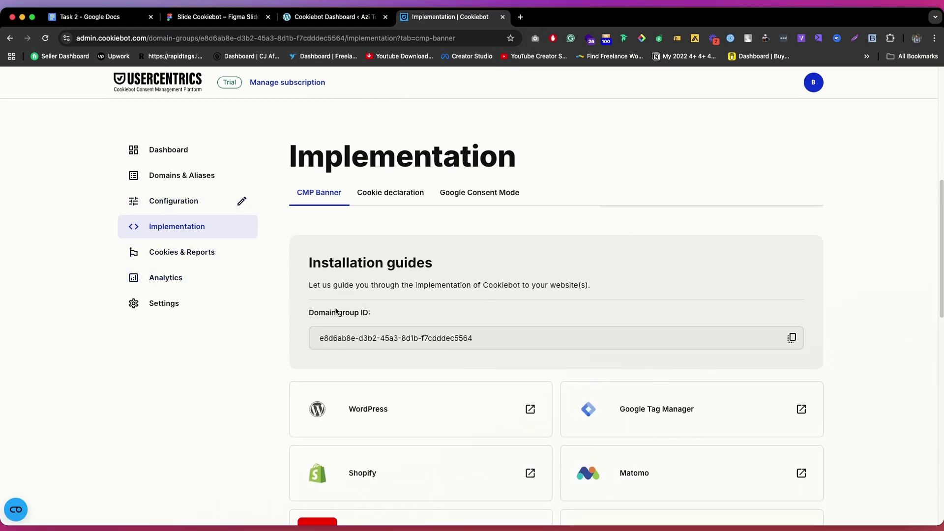
left_click_drag(315, 315, 383, 317)
left_click(495, 318)
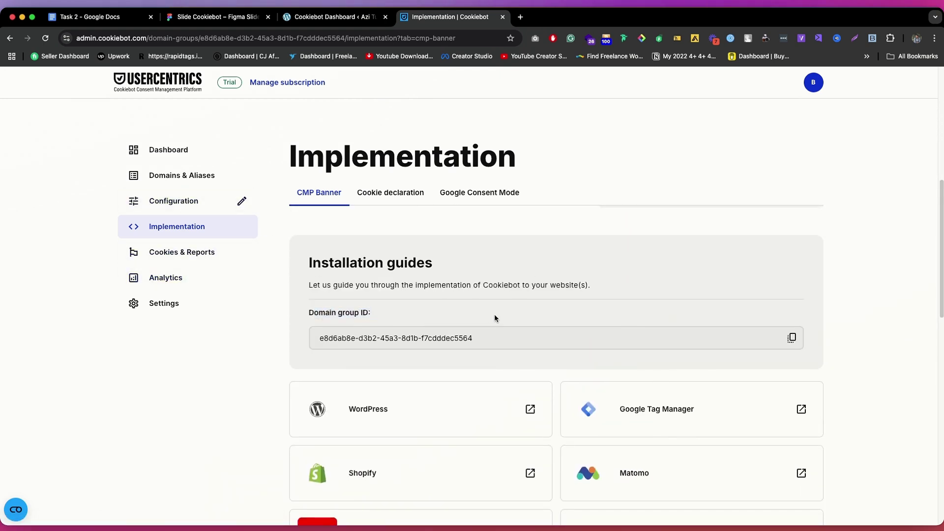
left_click(792, 337)
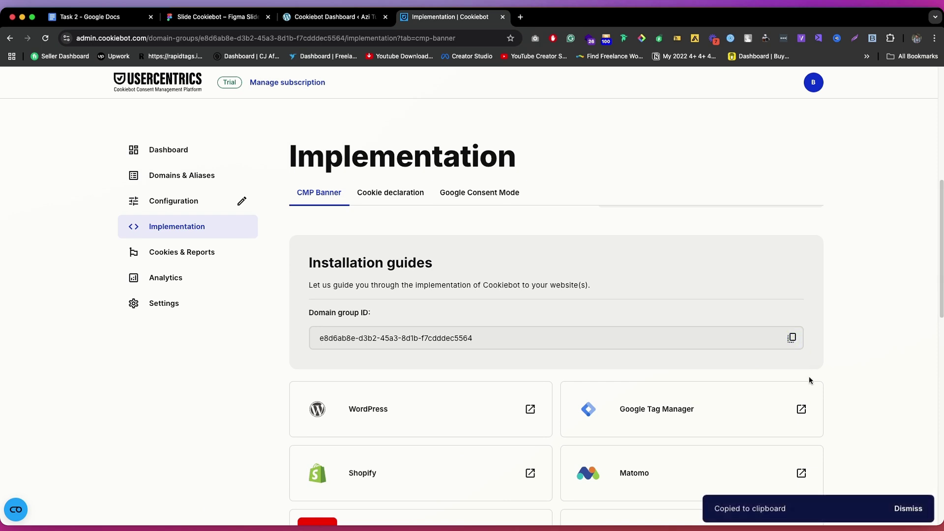
Switch to the WordPress admin, open the Cookiebot plugin settings and paste the copied ID as the Domain Group ID
left_click(339, 18)
left_click(210, 145)
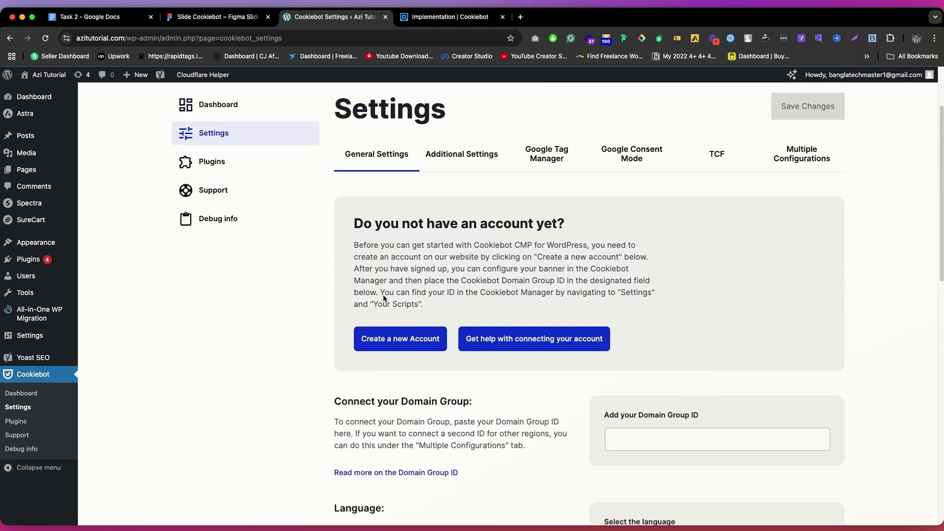
scroll(515, 257, "down", 2)
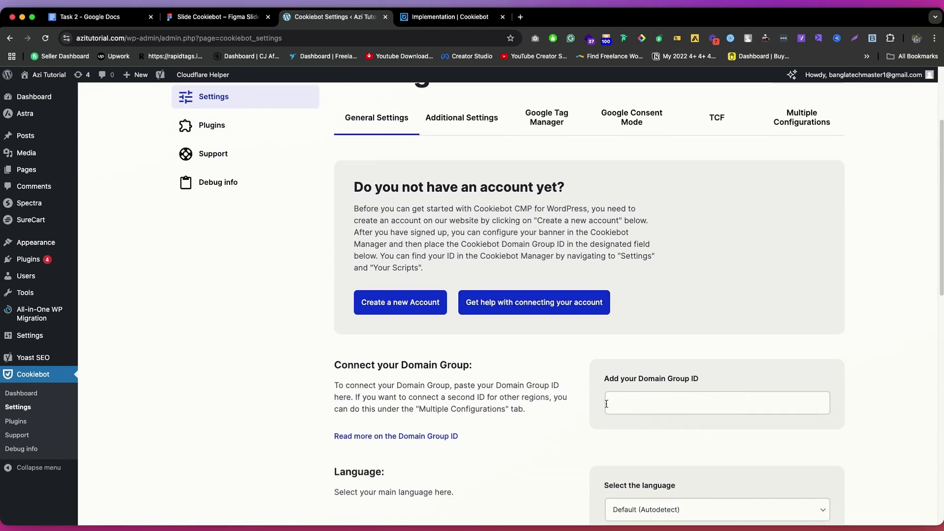
left_click(643, 404)
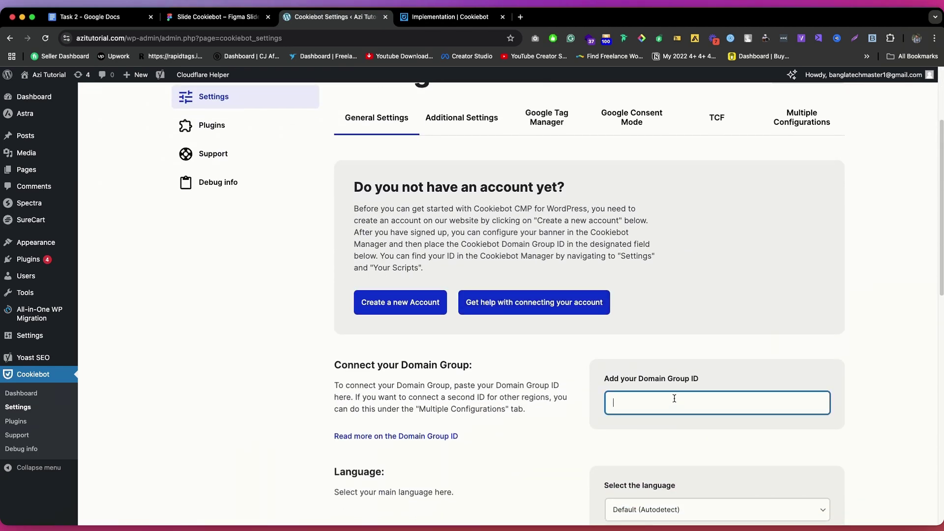
key("super+v")
Look over the installation guides on the Cookiebot Implementation page and return to the WordPress plugin settings
left_click(450, 17)
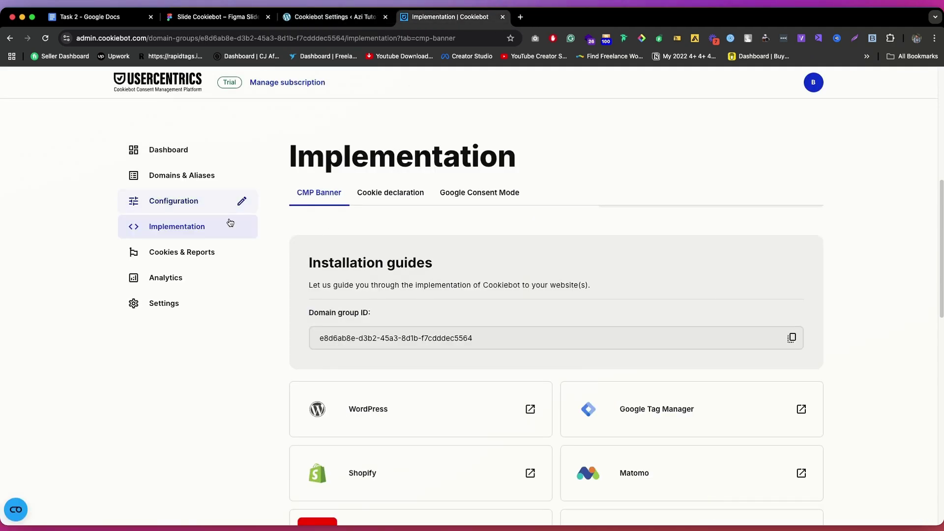
scroll(520, 225, "down", 5)
scroll(500, 279, "up", 1)
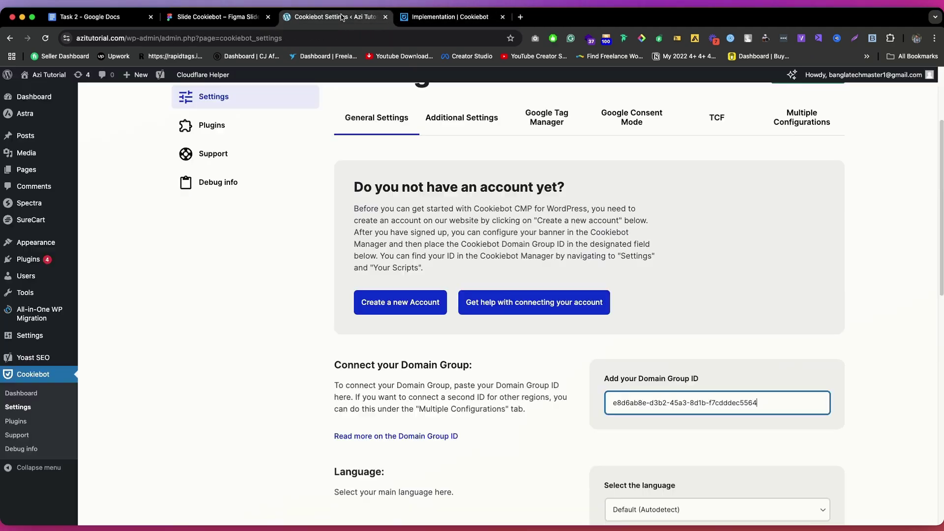
left_click(340, 17)
Save the Cookiebot plugin settings and open the plugin's dashboard to check the Domain Group connection
scroll(736, 364, "down", 1)
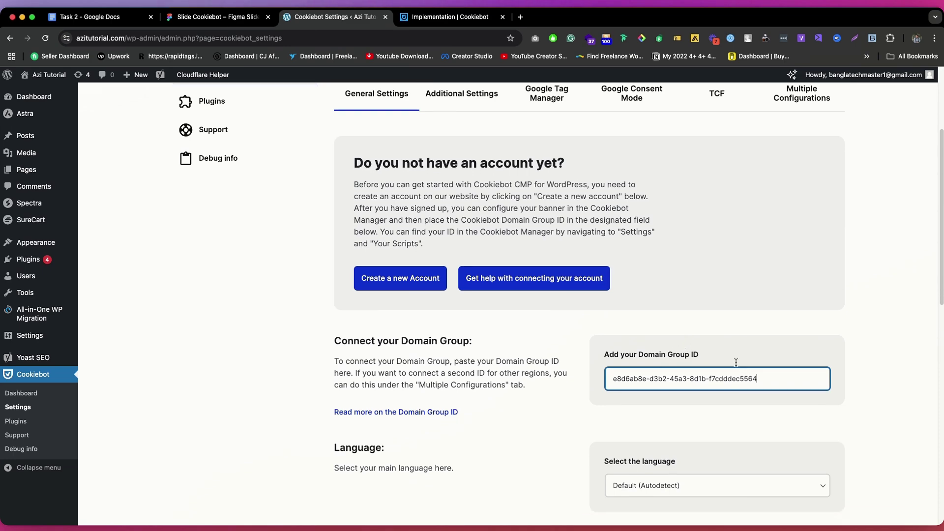
scroll(736, 362, "up", 6)
left_click(810, 203)
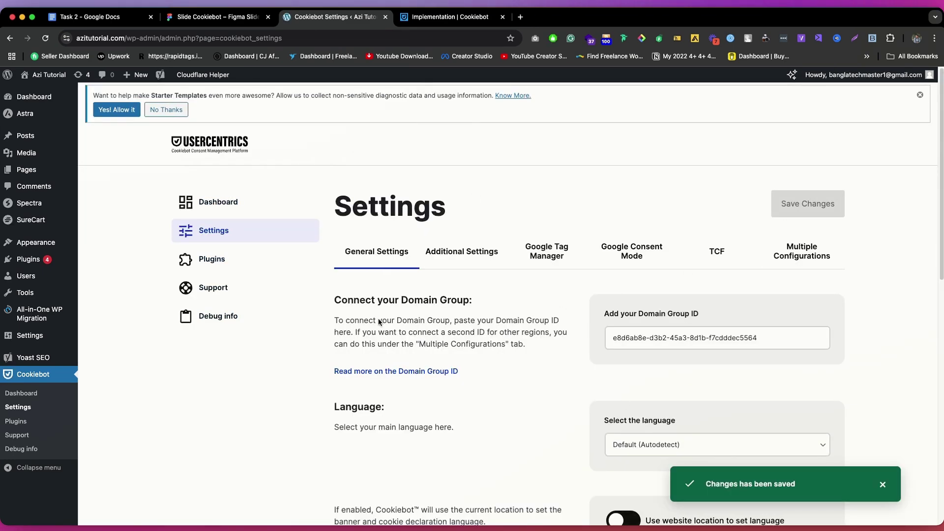
left_click(229, 204)
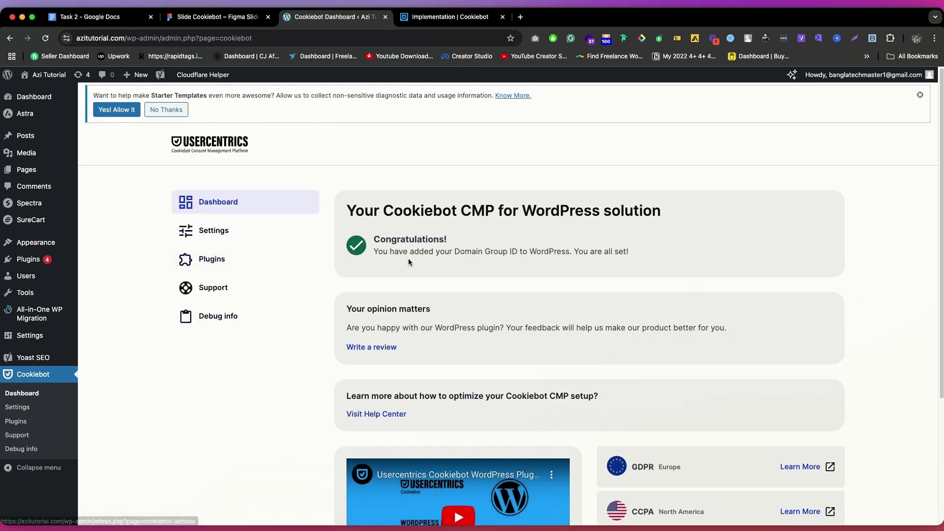
Open the plugin's Additional Settings and toggle Disable Cookiebot CMP in the WordPress Admin area off and back on
left_click(220, 235)
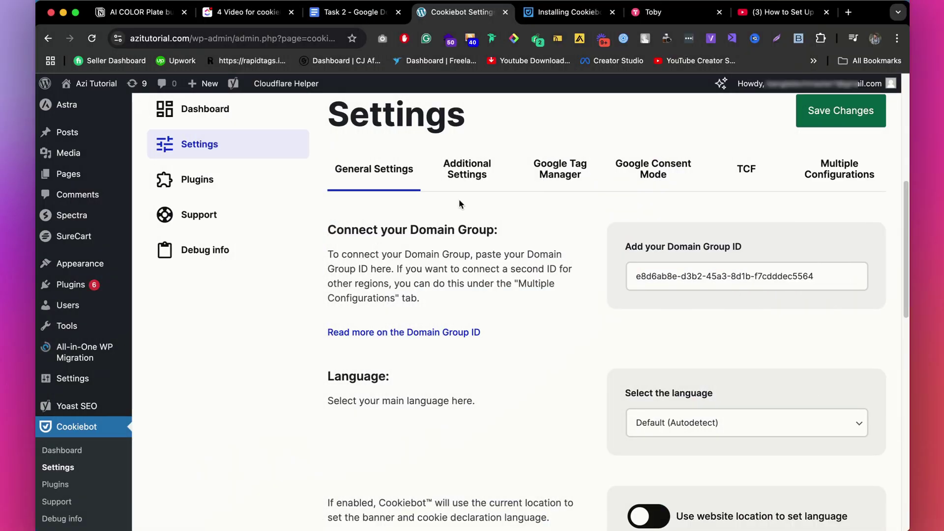
left_click(473, 185)
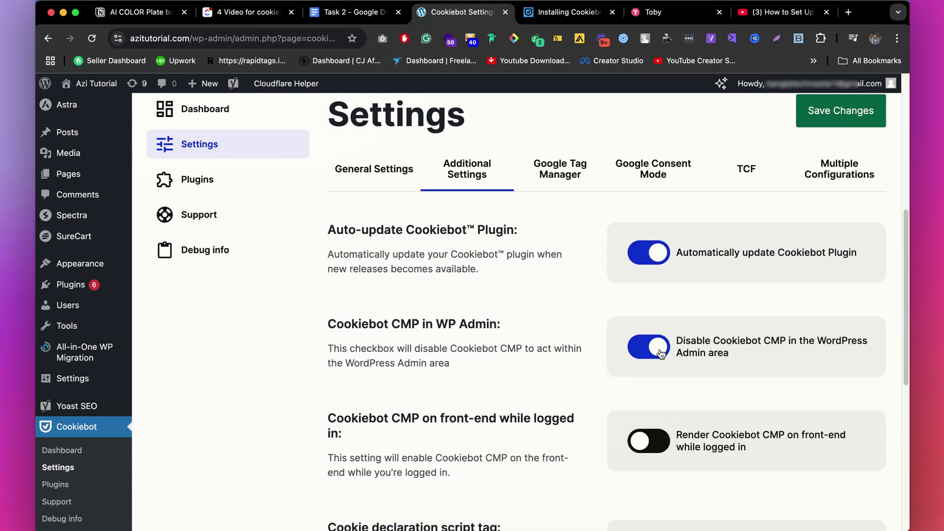
left_click(656, 353)
left_click(657, 353)
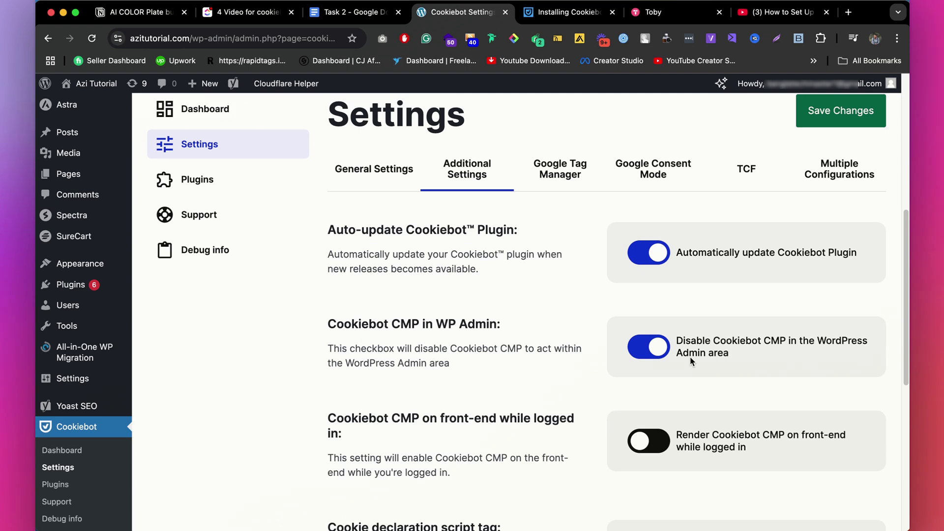
Open the Cookiebot plugin's Google Tag Manager settings and enable Google Tag Manager
left_click(556, 178)
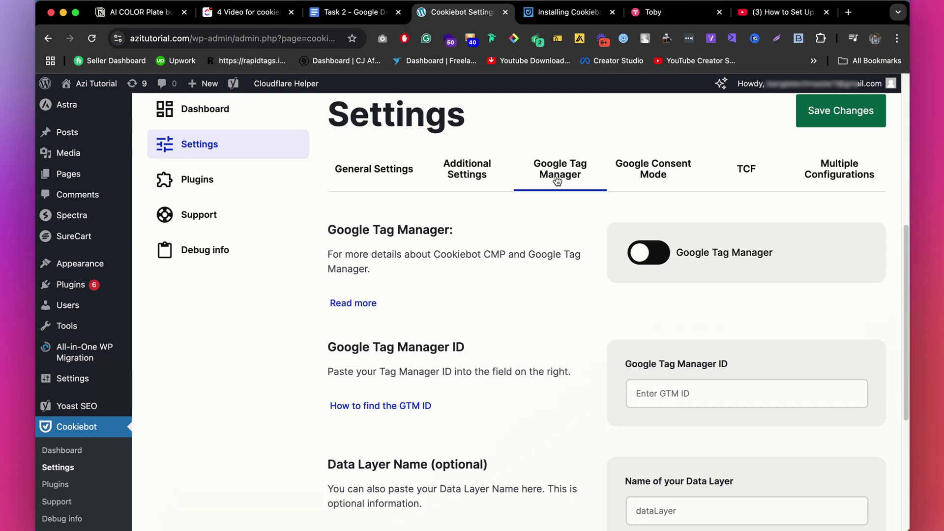
left_click(661, 257)
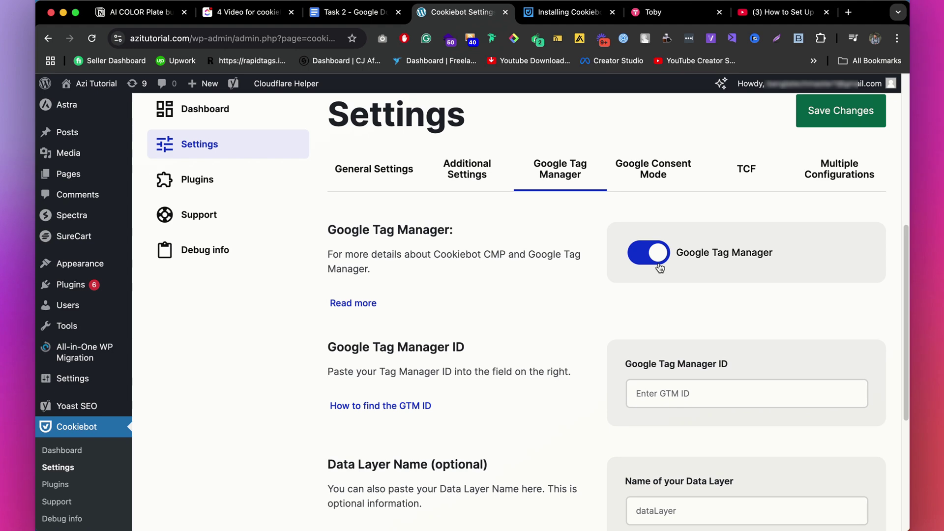
Open the guide on finding the GTM ID, look over the WordPress installation article, and return to check the plugin's Tag Manager ID and Data Layer fields
scroll(659, 268, "down", 1)
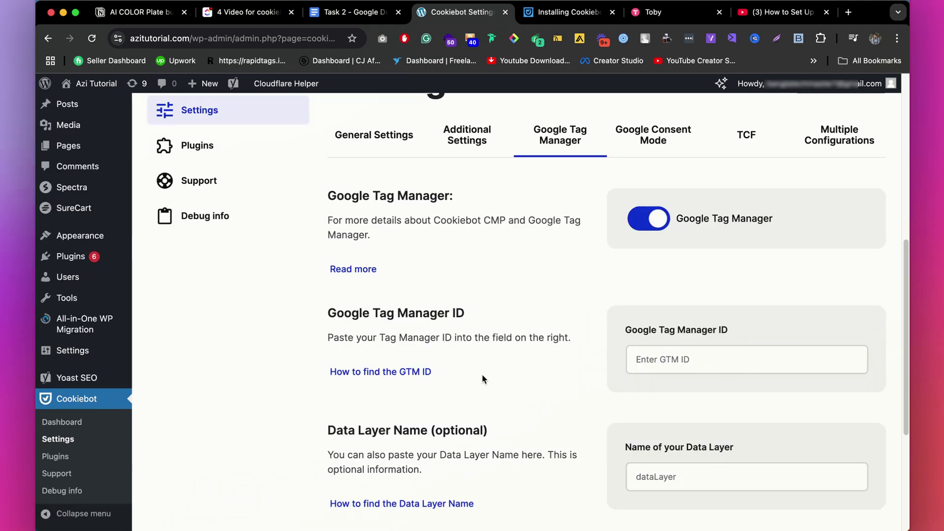
left_click(411, 372)
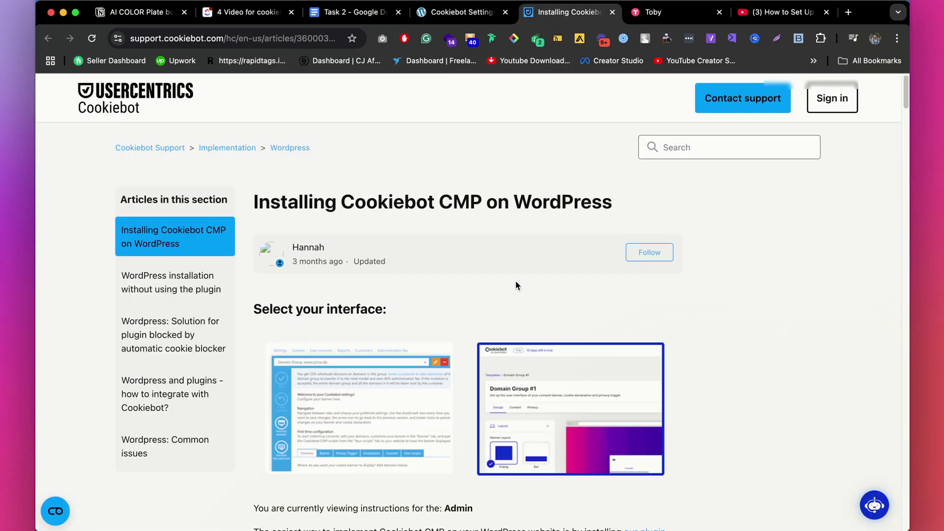
scroll(488, 285, "down", 8)
scroll(516, 320, "up", 6)
scroll(541, 344, "down", 6)
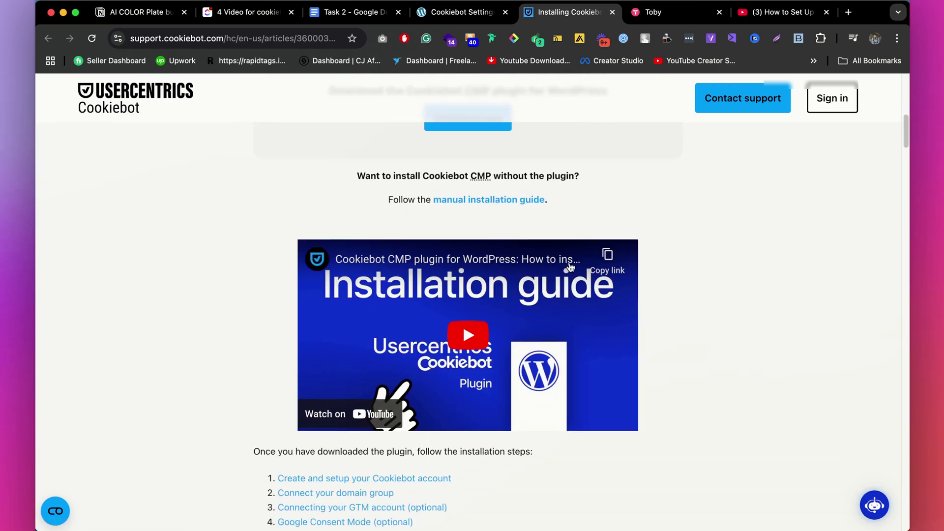
left_click(464, 15)
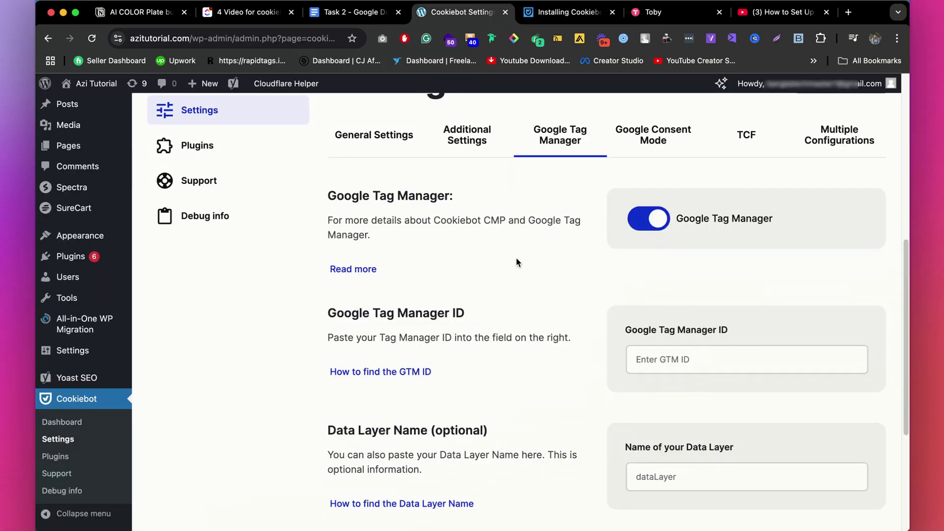
scroll(614, 364, "down", 3)
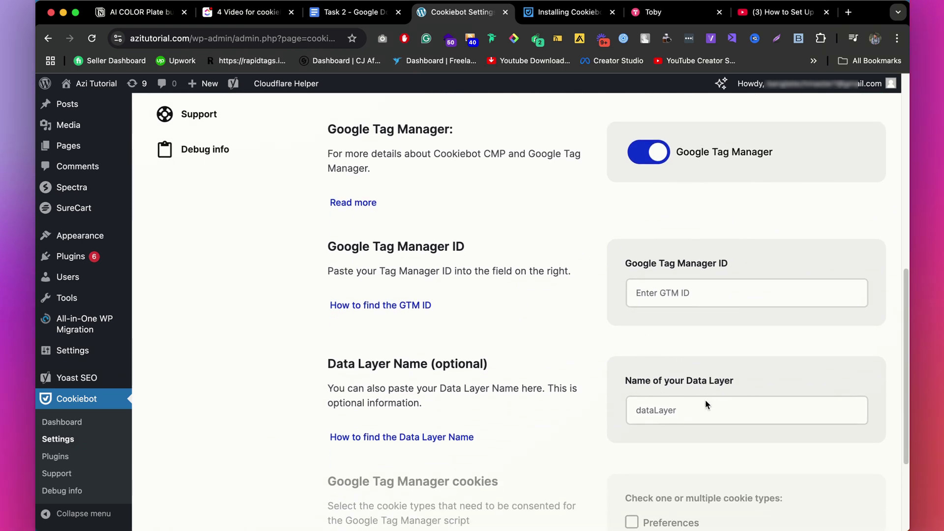
scroll(705, 399, "down", 1)
scroll(701, 344, "up", 1)
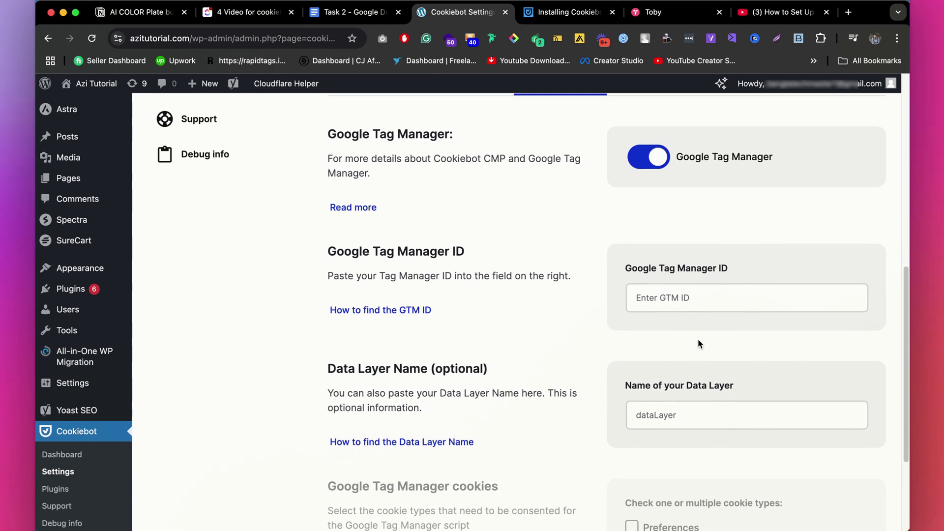
Open the plugin's Google Consent Mode settings and look over the explanation and available options
scroll(541, 255, "up", 15)
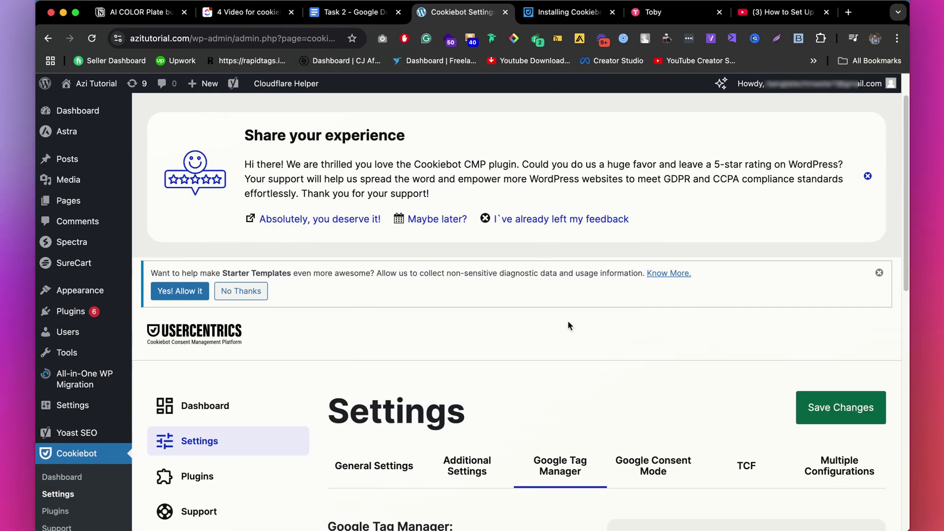
scroll(567, 325, "down", 1)
left_click(661, 431)
scroll(661, 423, "down", 5)
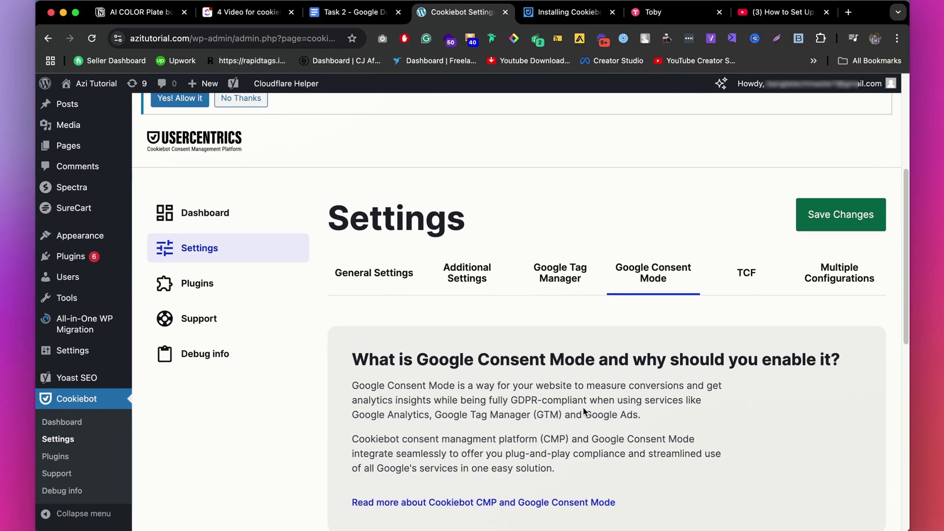
scroll(584, 411, "down", 7)
scroll(701, 364, "up", 6)
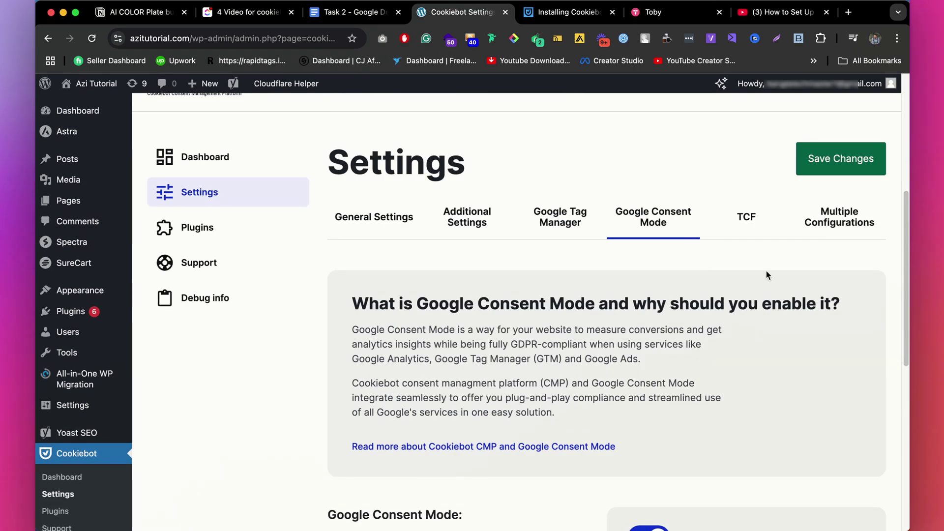
scroll(639, 270, "up", 6)
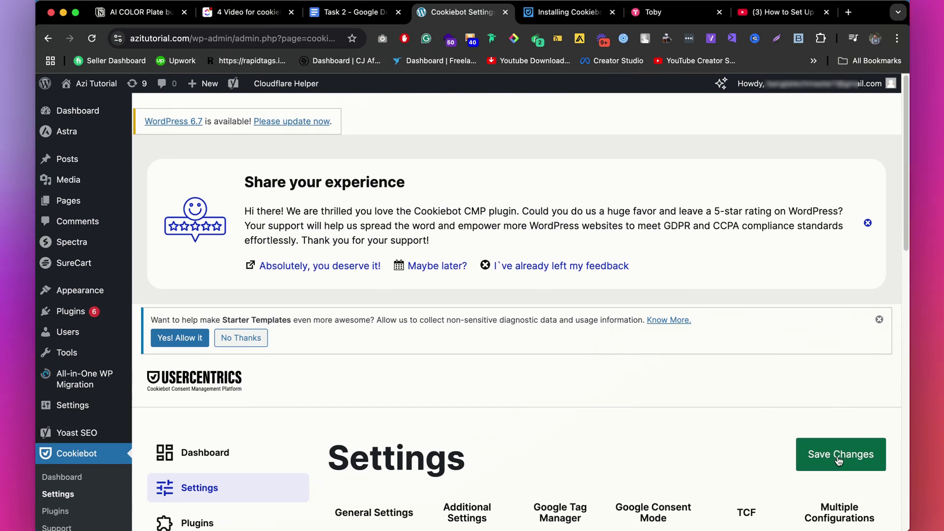